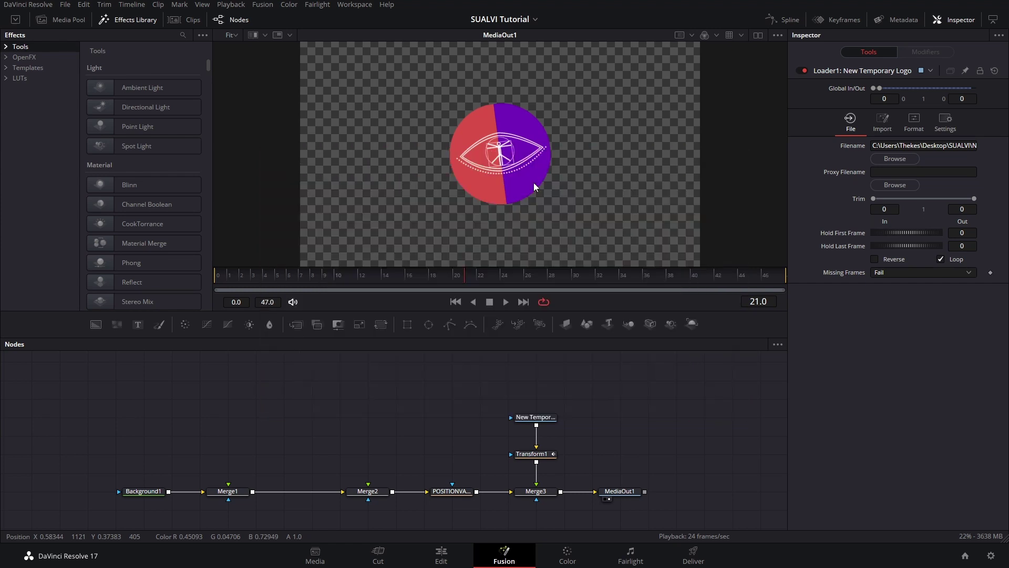
Step: Inspect the Loader, Transform1 and Merge3 logo chain feeding MediaOut1 in the node graph
{"action": "scroll", "coordinate": [534, 182], "scroll_direction": "down", "scroll_amount": 2}
Step: Add Background2 and Background3 joined by a new Merge node above the main chain
{"action": "left_click", "coordinate": [95, 324]}
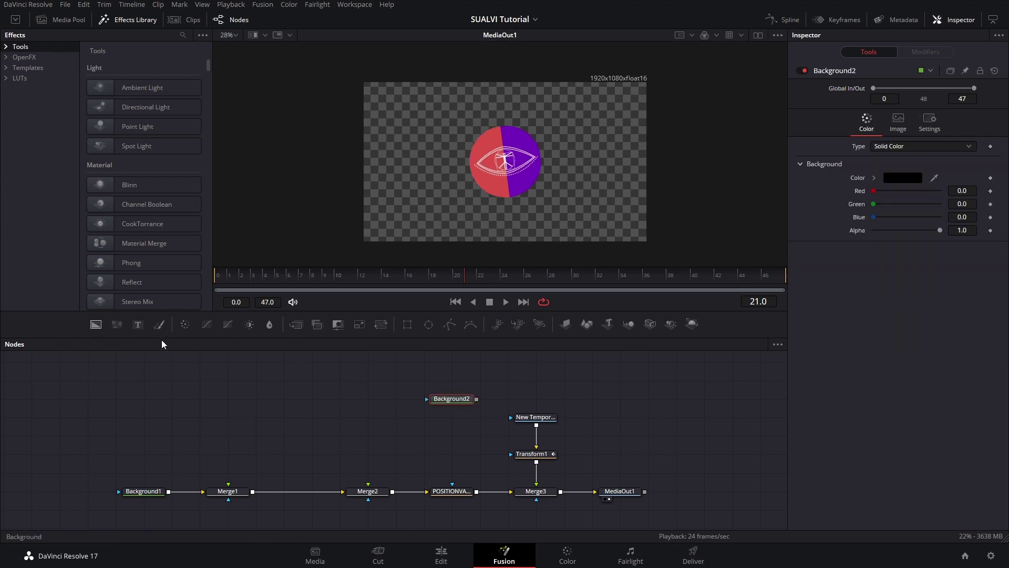
{"action": "left_click_drag", "start_coordinate": [425, 396], "coordinate": [424, 429]}
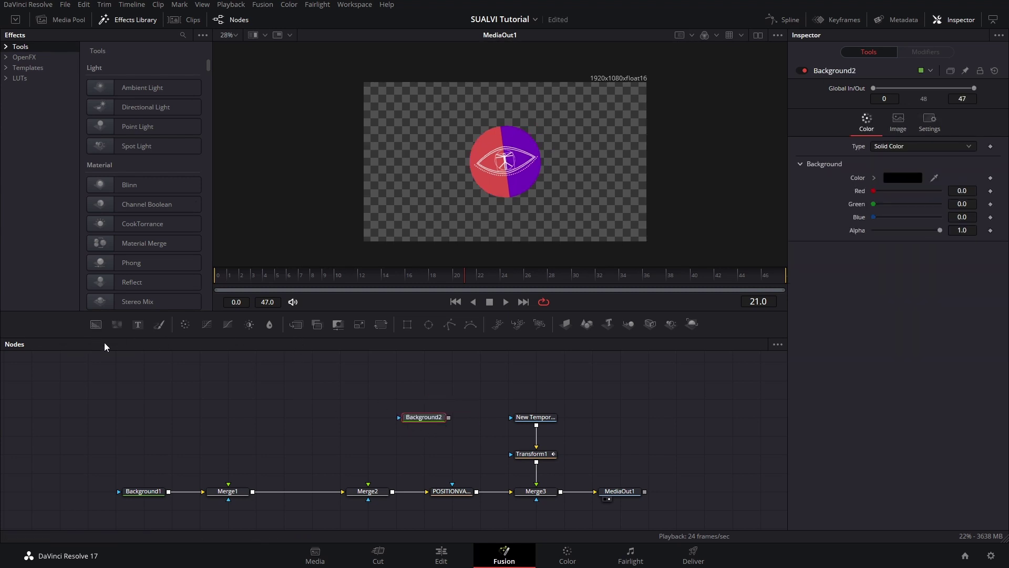
{"action": "left_click", "coordinate": [96, 325]}
{"action": "left_click_drag", "start_coordinate": [457, 425], "coordinate": [396, 417]}
Step: Mask Background3 with a full-height Rectangle1 centred at X 0.25
{"action": "left_click", "coordinate": [477, 400]}
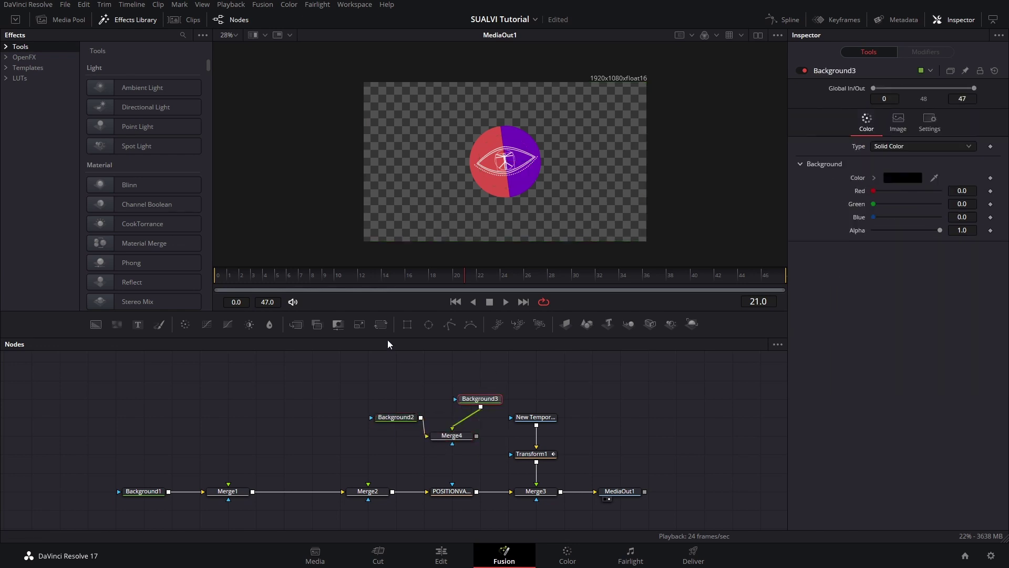
{"action": "left_click", "coordinate": [407, 325]}
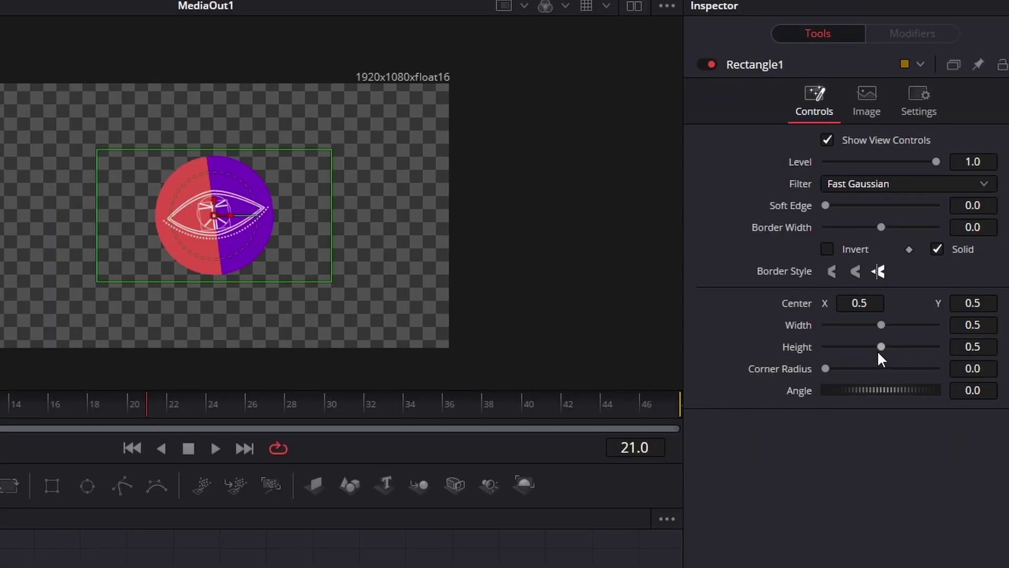
{"action": "left_click_drag", "start_coordinate": [878, 350], "coordinate": [972, 342]}
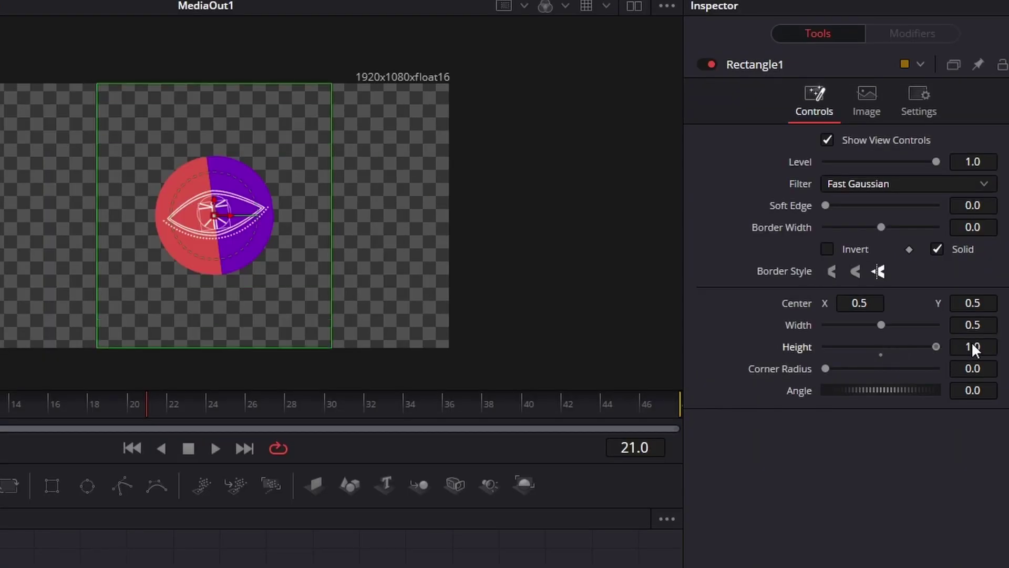
{"action": "left_click", "coordinate": [875, 301]}
{"action": "type", "text": "0.25"}
{"action": "key", "text": "Tab"}
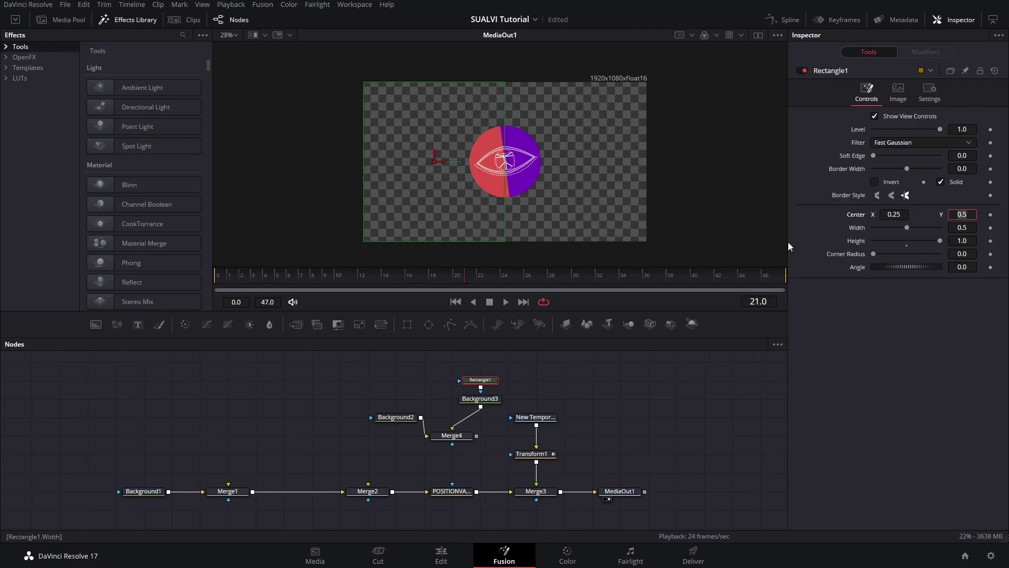
{"action": "mouse_move", "coordinate": [449, 374]}
{"action": "left_mouse_down"}
{"action": "mouse_move", "coordinate": [486, 405]}
{"action": "mouse_move", "coordinate": [452, 399]}
{"action": "mouse_move", "coordinate": [475, 368]}
{"action": "mouse_move", "coordinate": [373, 399]}
{"action": "mouse_move", "coordinate": [441, 403]}
{"action": "mouse_move", "coordinate": [457, 378]}
{"action": "left_mouse_up"}
Step: Copy the Rectangle1 mask and paste it onto Background2
{"action": "left_click", "coordinate": [405, 417]}
{"action": "left_click", "coordinate": [370, 382]}
{"action": "key", "text": "ctrl+c"}
{"action": "key", "text": "ctrl+v"}
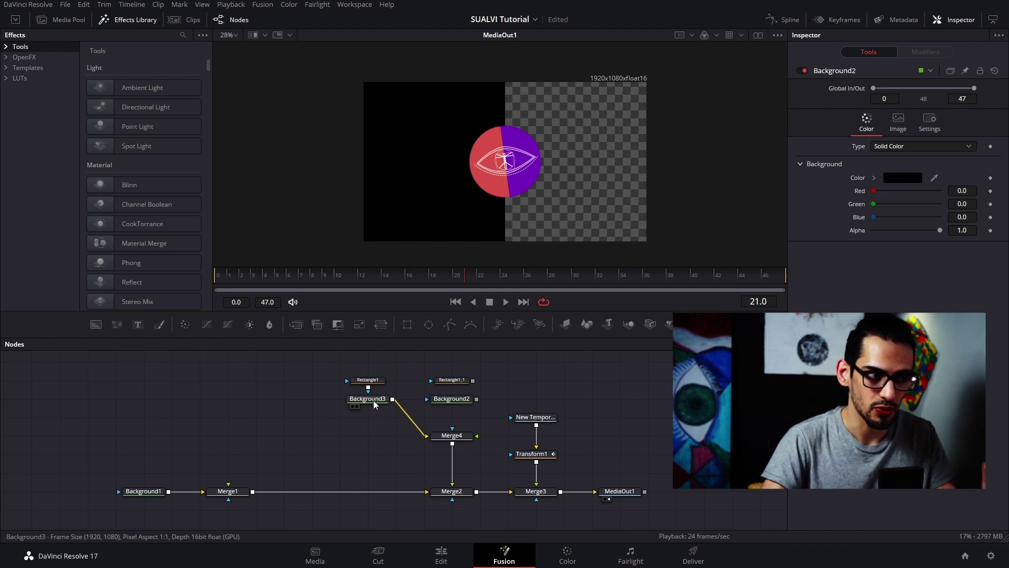
Step: At frame 0, set Background3's colour to the yellow custom swatch
{"action": "left_click", "coordinate": [373, 380]}
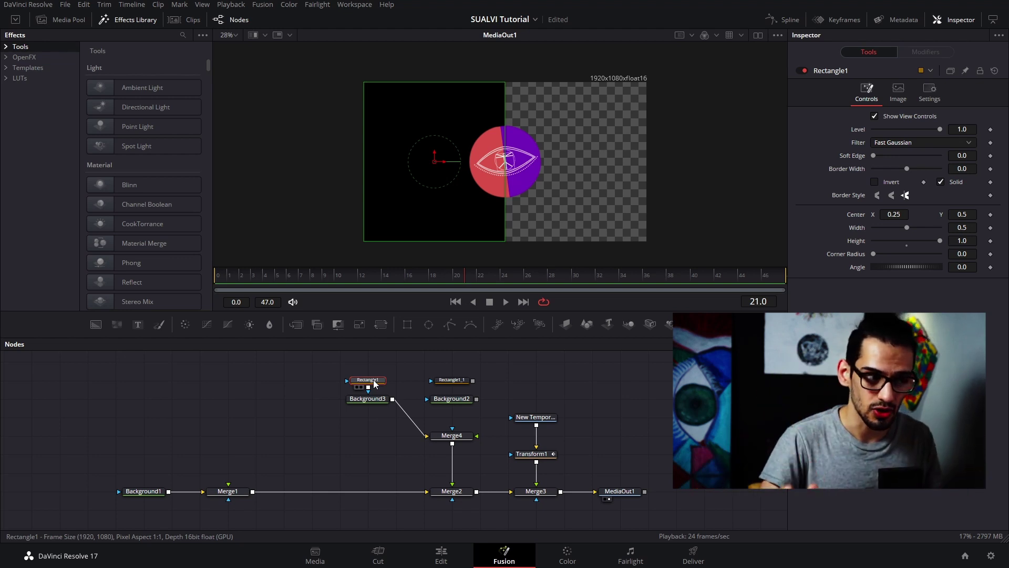
{"action": "left_click", "coordinate": [229, 267]}
{"action": "left_click_drag", "start_coordinate": [229, 268], "coordinate": [217, 269]}
{"action": "left_click", "coordinate": [368, 399]}
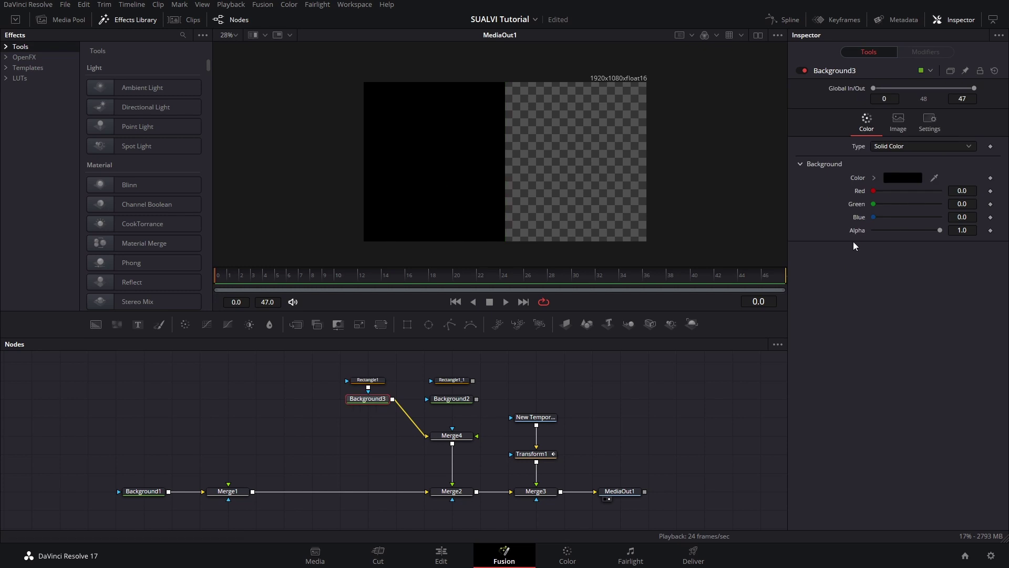
{"action": "left_click", "coordinate": [900, 179]}
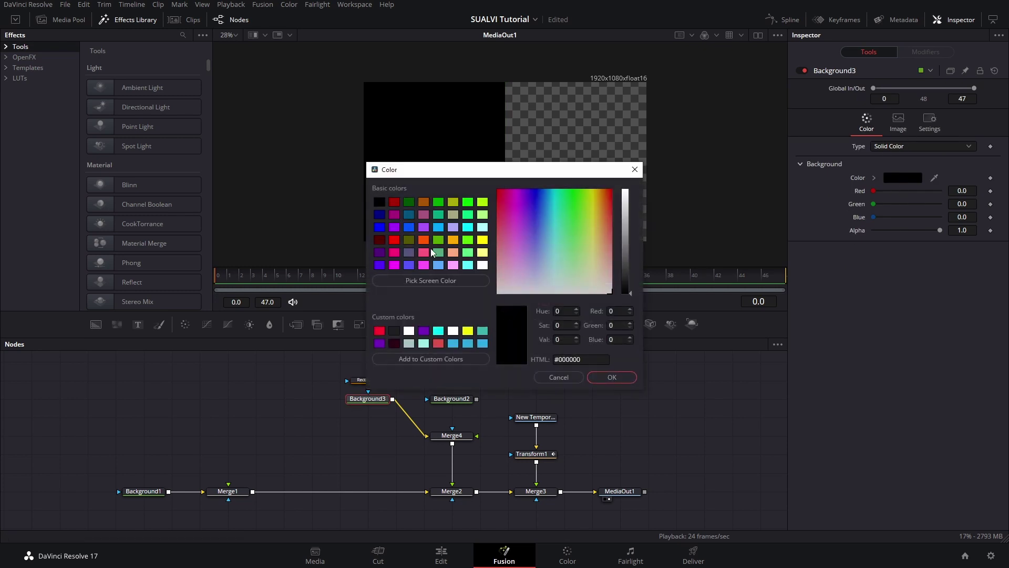
{"action": "left_click", "coordinate": [438, 343]}
{"action": "left_click", "coordinate": [408, 343]}
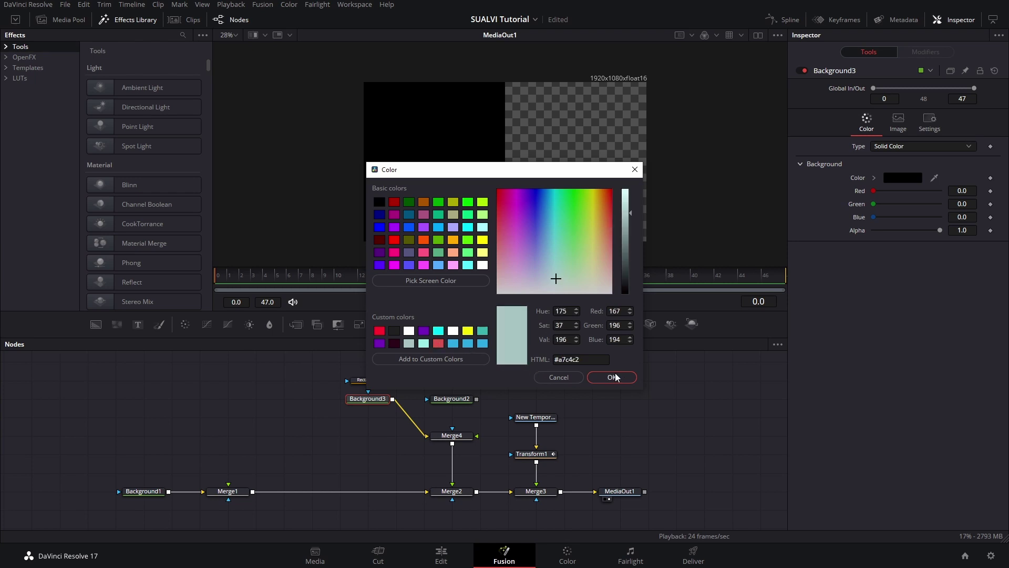
{"action": "left_click", "coordinate": [482, 331]}
{"action": "left_click", "coordinate": [482, 344]}
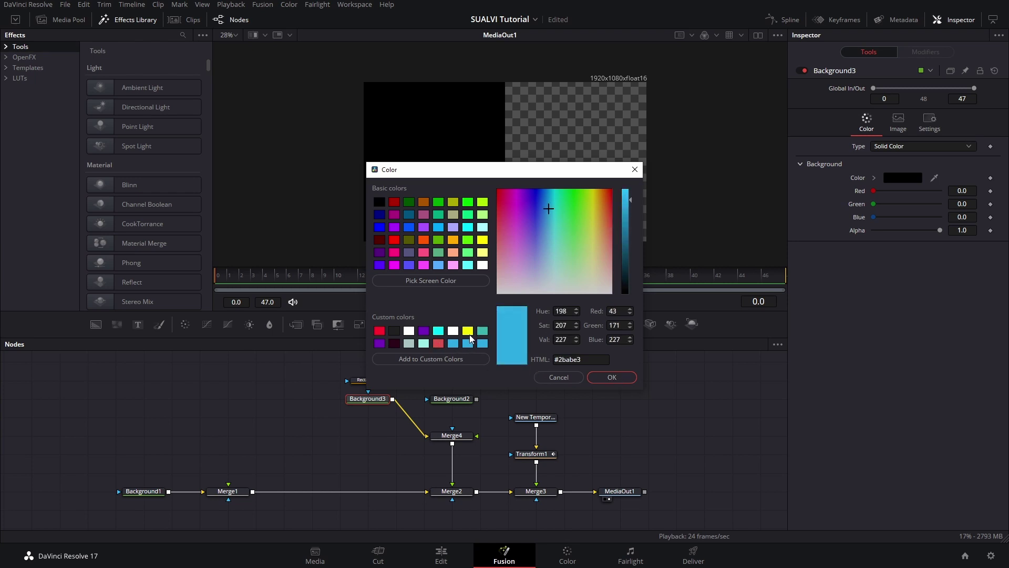
{"action": "left_click", "coordinate": [467, 330]}
{"action": "left_click", "coordinate": [613, 377]}
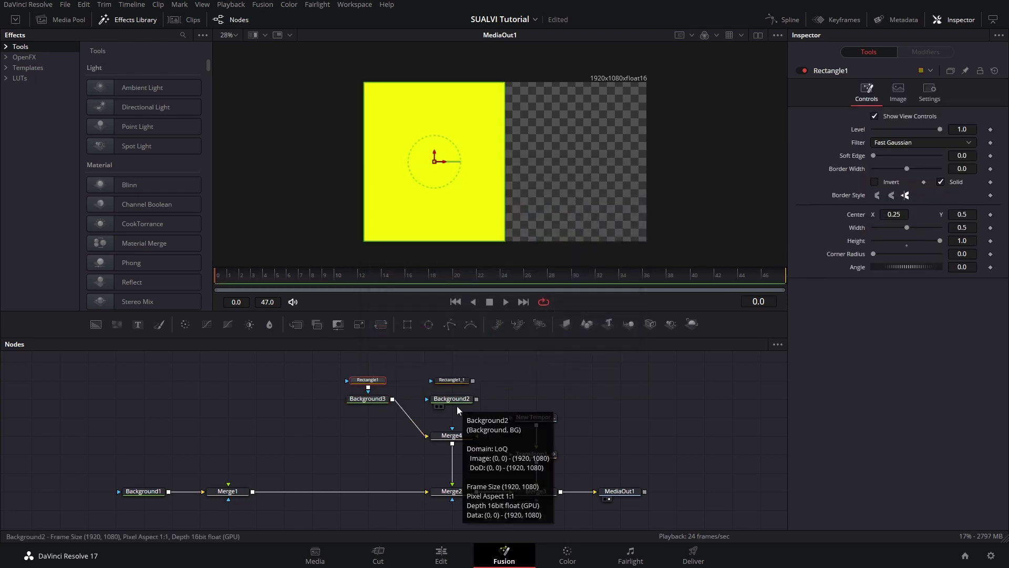
Step: Add a keyframe on Rectangle1's Center at frame 0
{"action": "left_click", "coordinate": [374, 400]}
{"action": "left_click", "coordinate": [368, 379]}
{"action": "left_click", "coordinate": [242, 274]}
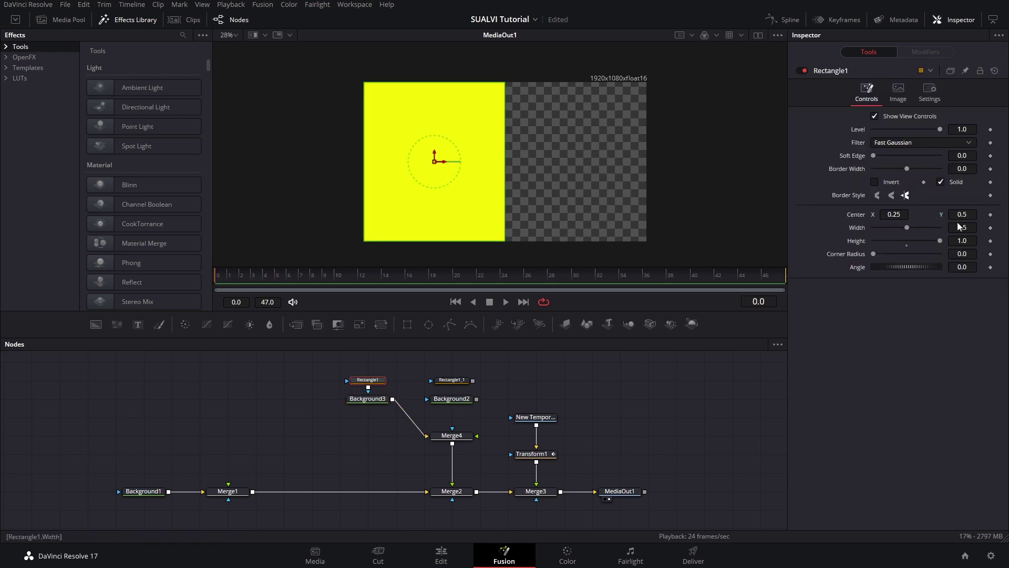
{"action": "left_click", "coordinate": [990, 214]}
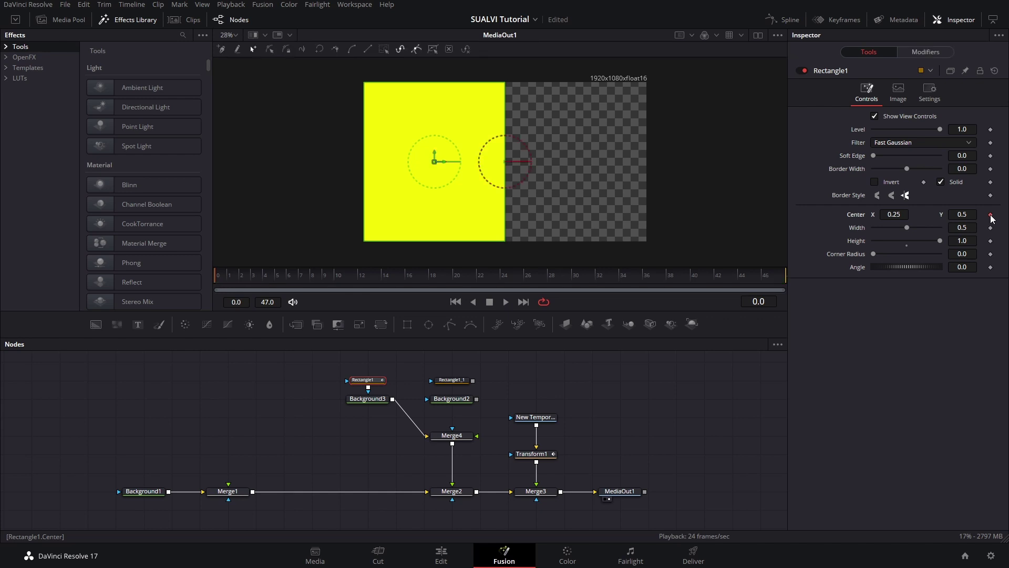
Step: Keyframe Rectangle1's Center at frame 9 and set Center X to -0.264 at frame 0
{"action": "left_click", "coordinate": [310, 276]}
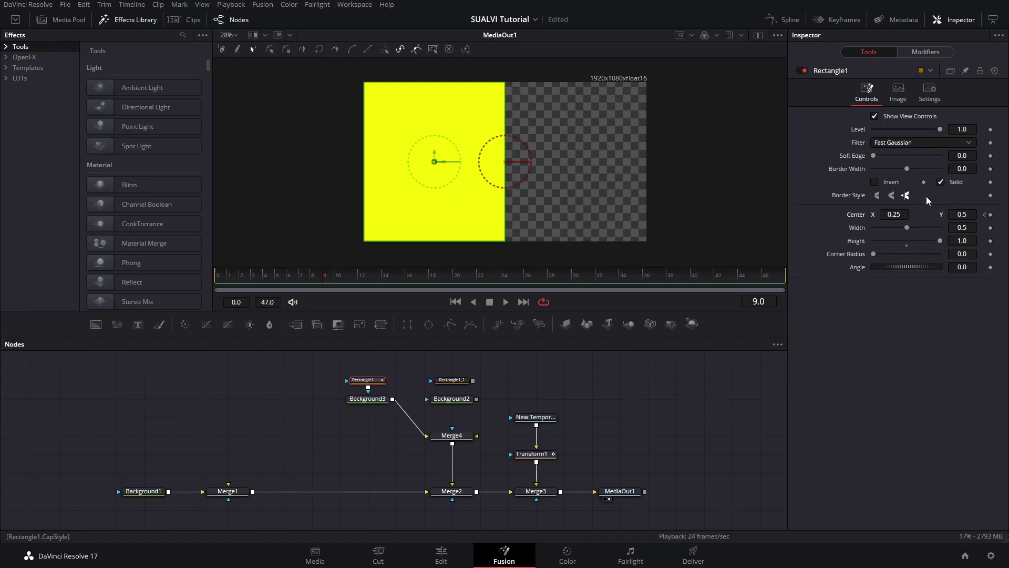
{"action": "left_click", "coordinate": [991, 215]}
{"action": "key", "text": "Home"}
{"action": "left_click_drag", "start_coordinate": [887, 217], "coordinate": [841, 218]}
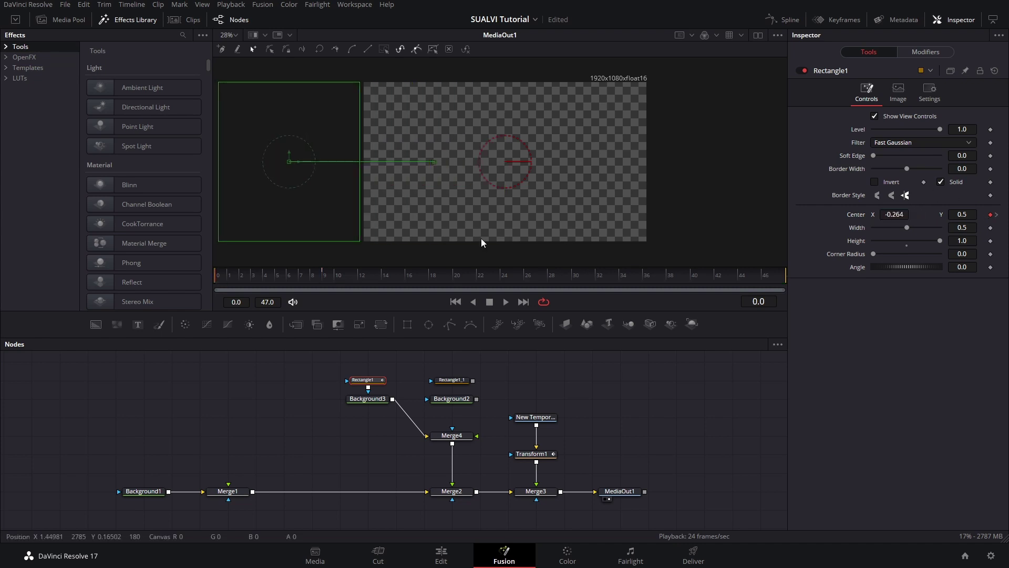
Step: Smooth both Displacement keyframes in the Spline editor, ease them with Ease In 45.5, and preview
{"action": "left_click", "coordinate": [788, 17]}
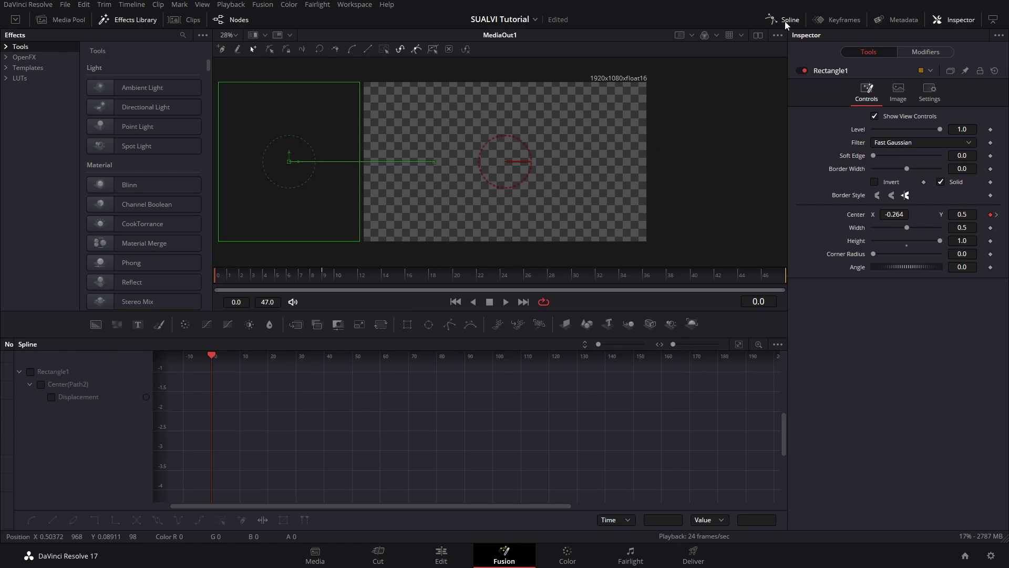
{"action": "left_click", "coordinate": [68, 384]}
{"action": "left_click_drag", "start_coordinate": [419, 377], "coordinate": [328, 471]}
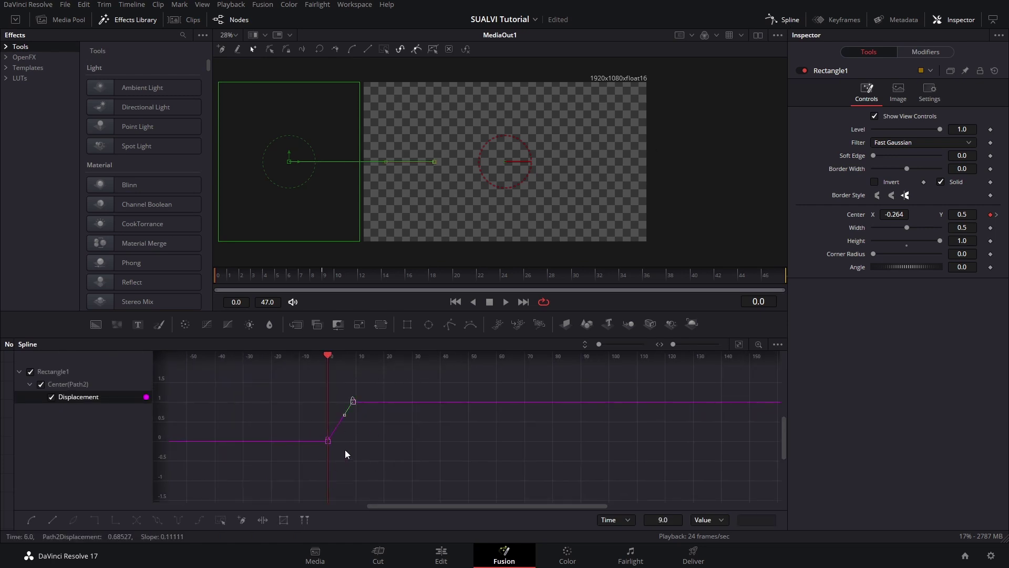
{"action": "left_click_drag", "start_coordinate": [386, 384], "coordinate": [284, 473]}
{"action": "key", "text": "shift+s"}
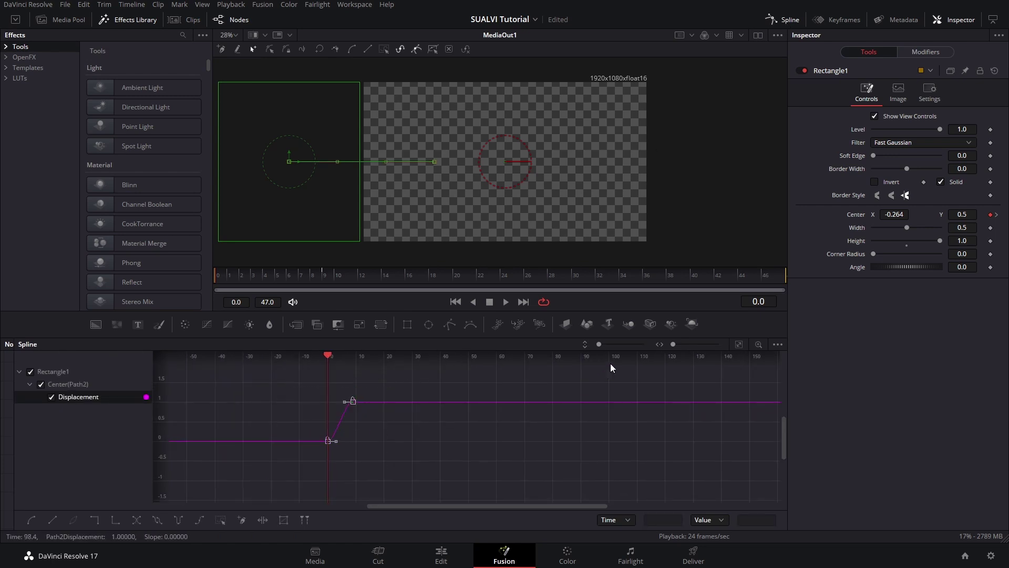
{"action": "key", "text": "t"}
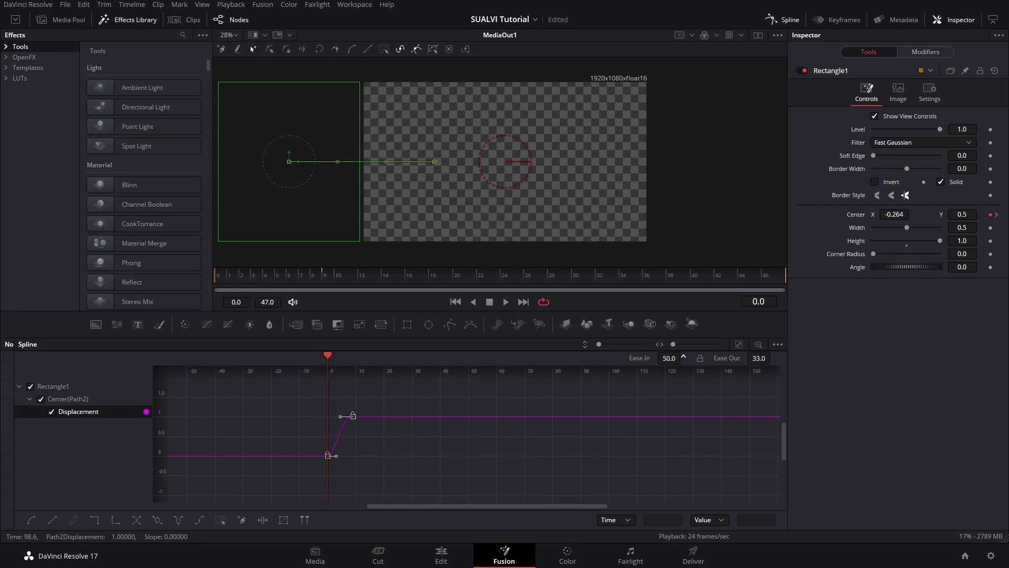
{"action": "left_click_drag", "start_coordinate": [683, 359], "coordinate": [721, 358]}
{"action": "key", "text": "space"}
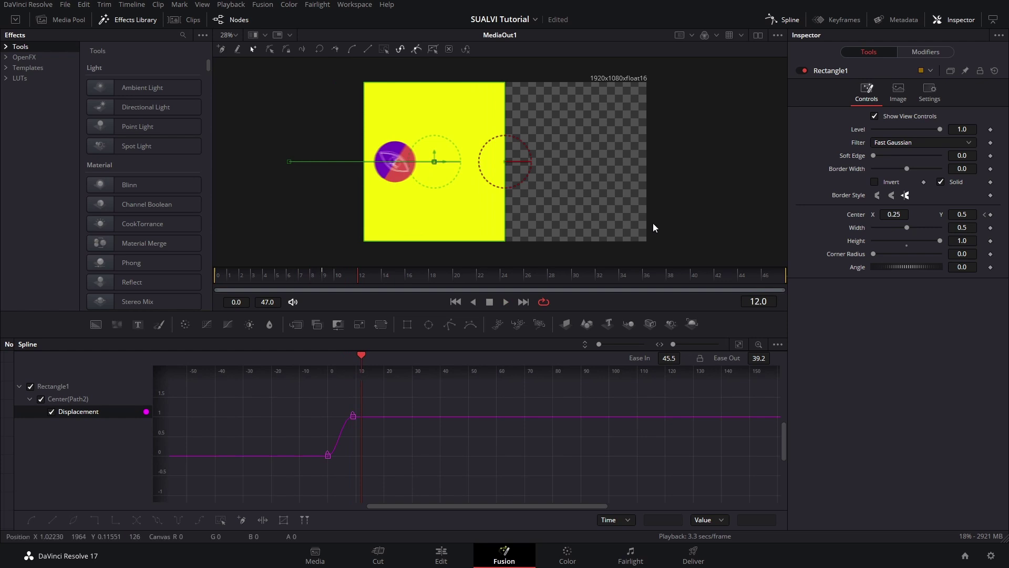
Step: Reset Transform1's Angle to 0 and Center X to 0.5
{"action": "left_click", "coordinate": [783, 19]}
{"action": "left_click", "coordinate": [545, 459]}
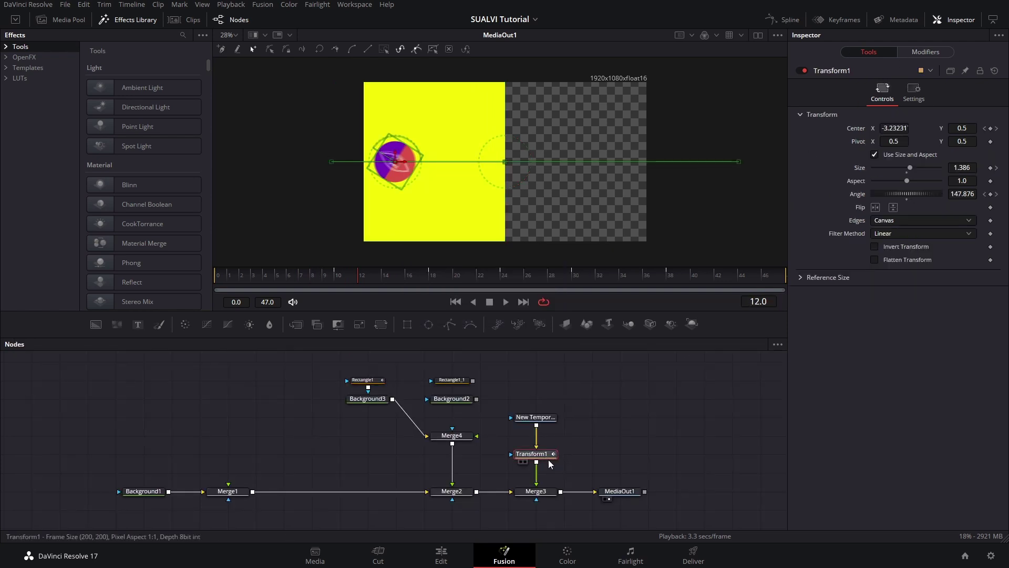
{"action": "double_click", "coordinate": [852, 193]}
{"action": "double_click", "coordinate": [857, 128]}
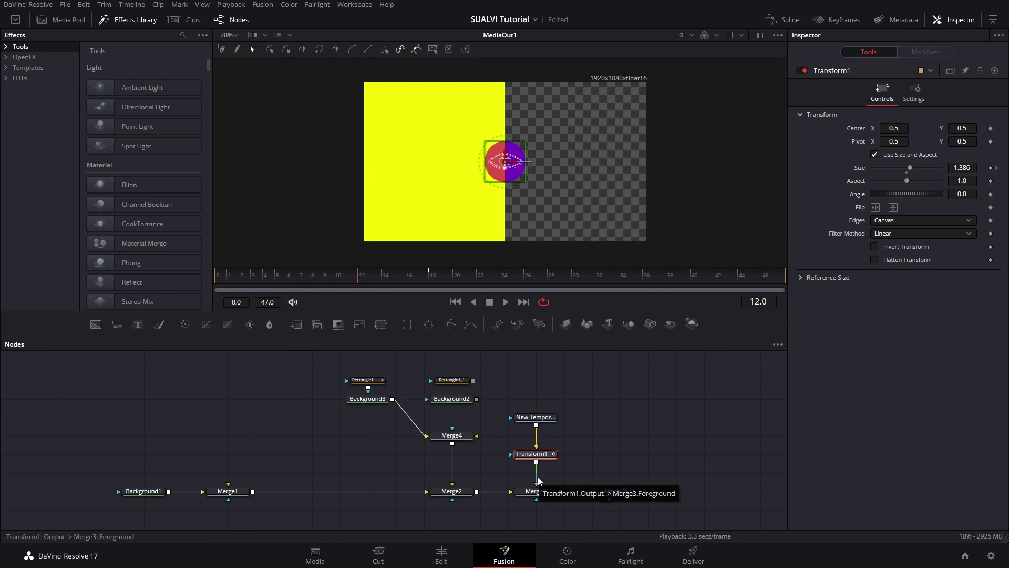
Step: Move Rectangle1_1 aside and paste a copy of the animated Rectangle1 onto Background2
{"action": "left_click", "coordinate": [368, 379]}
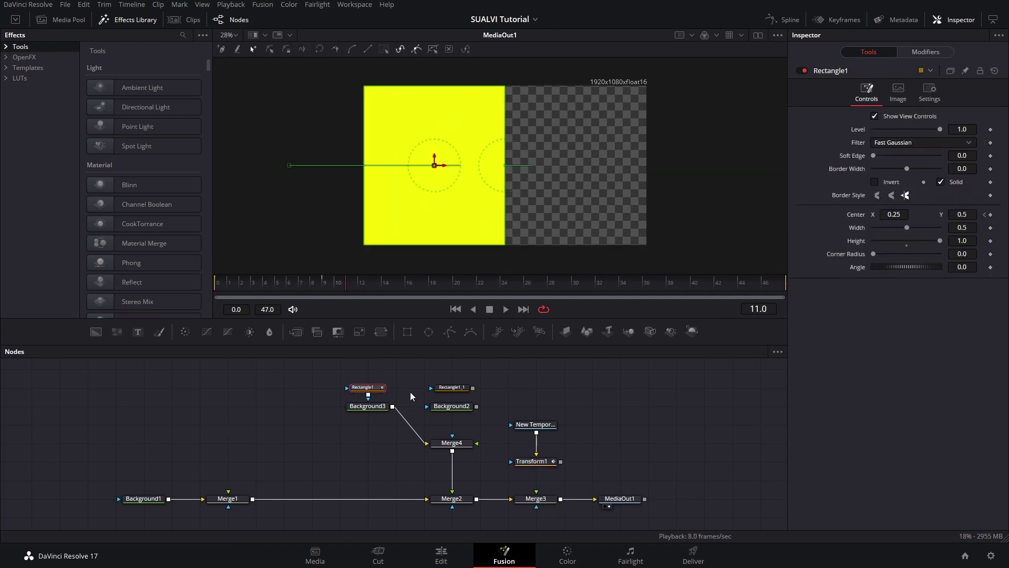
{"action": "left_click", "coordinate": [446, 409]}
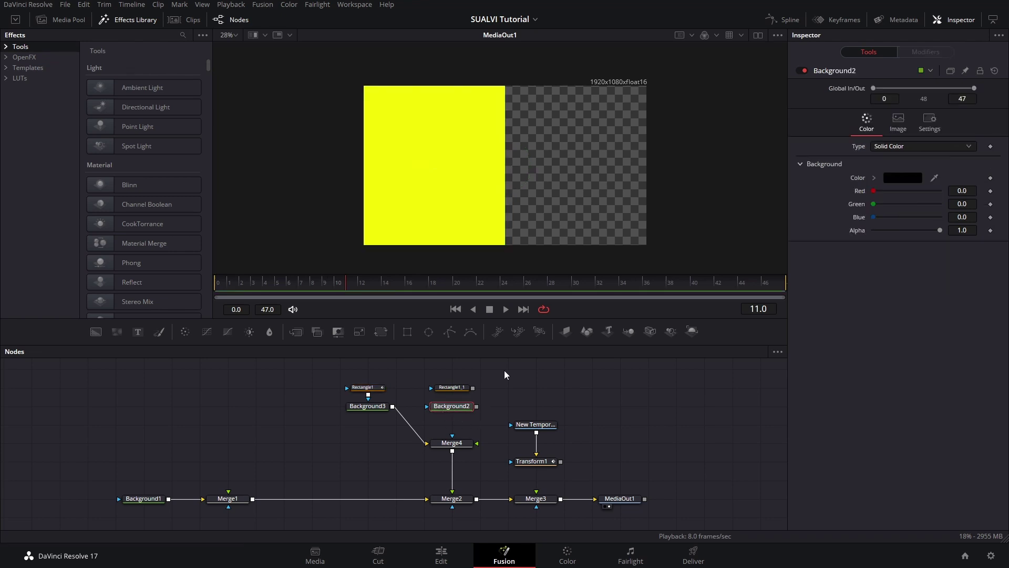
{"action": "left_click_drag", "start_coordinate": [451, 387], "coordinate": [592, 387]}
{"action": "left_click", "coordinate": [362, 387]}
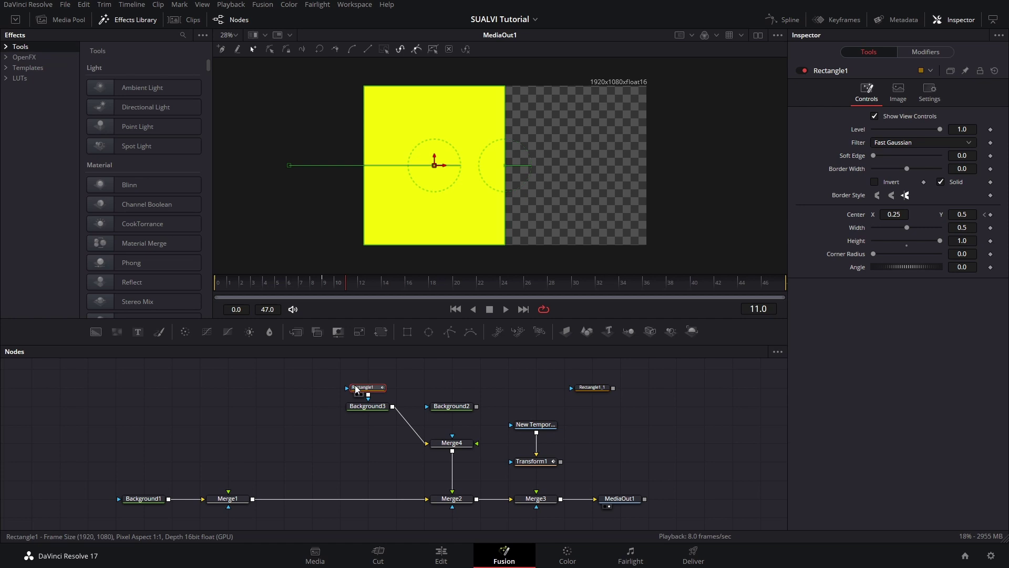
{"action": "key", "text": "ctrl+c"}
{"action": "key", "text": "ctrl+v"}
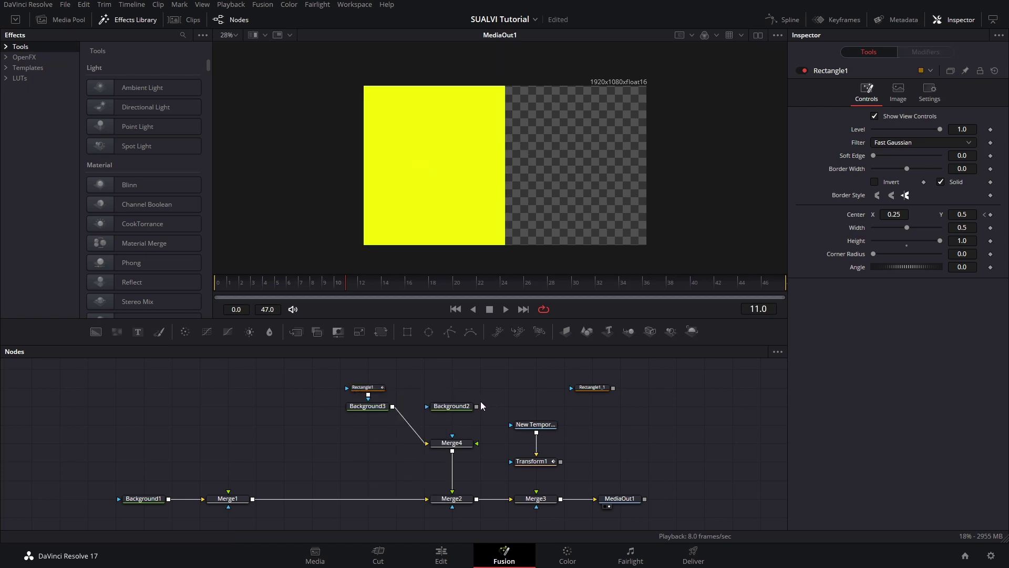
Step: Connect Background2 into Merge4 and set Rectangle1_2's Center X to 1.264 at frame 0
{"action": "left_click_drag", "start_coordinate": [476, 407], "coordinate": [467, 448]}
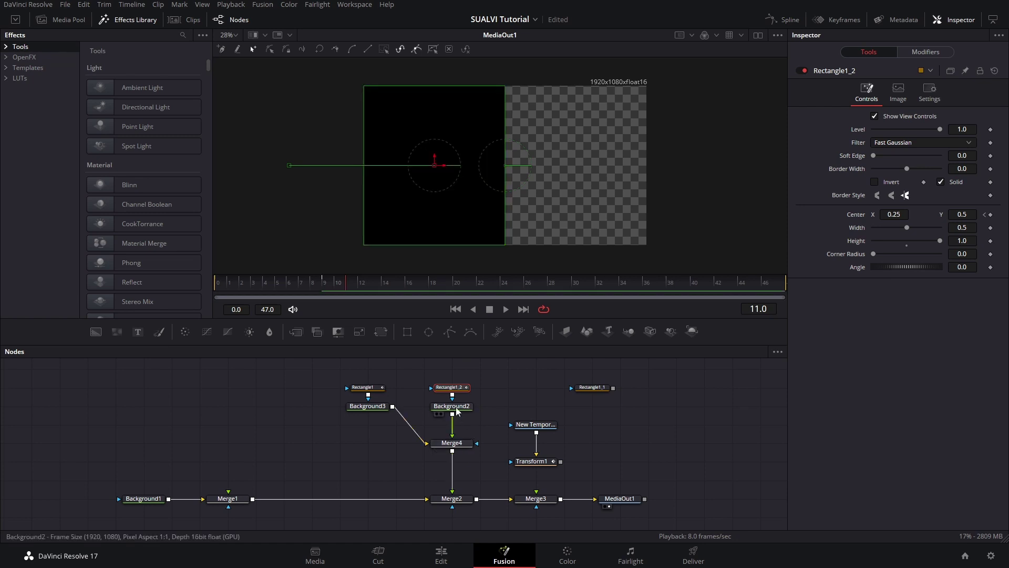
{"action": "left_click", "coordinate": [324, 283]}
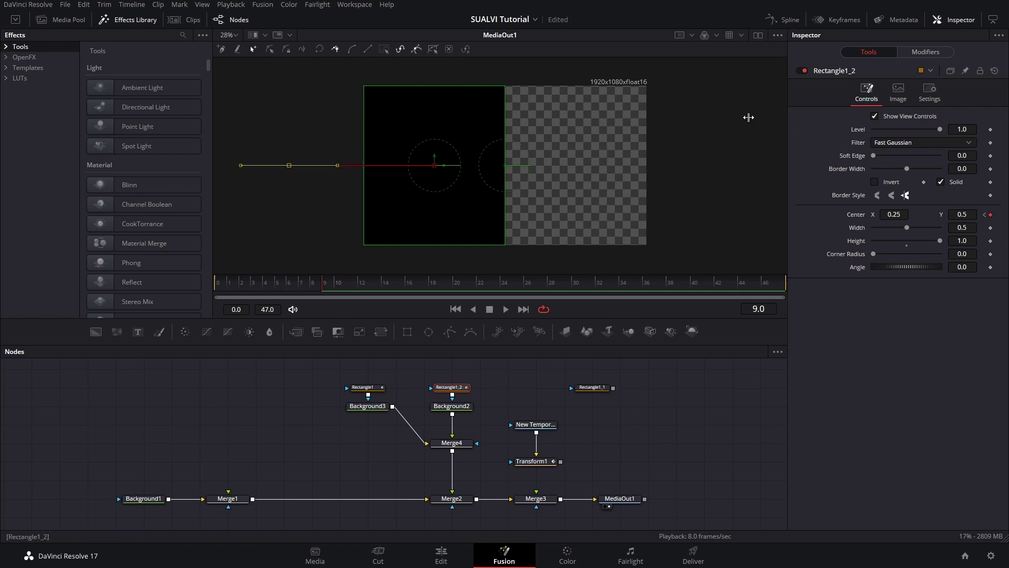
{"action": "left_click", "coordinate": [220, 292]}
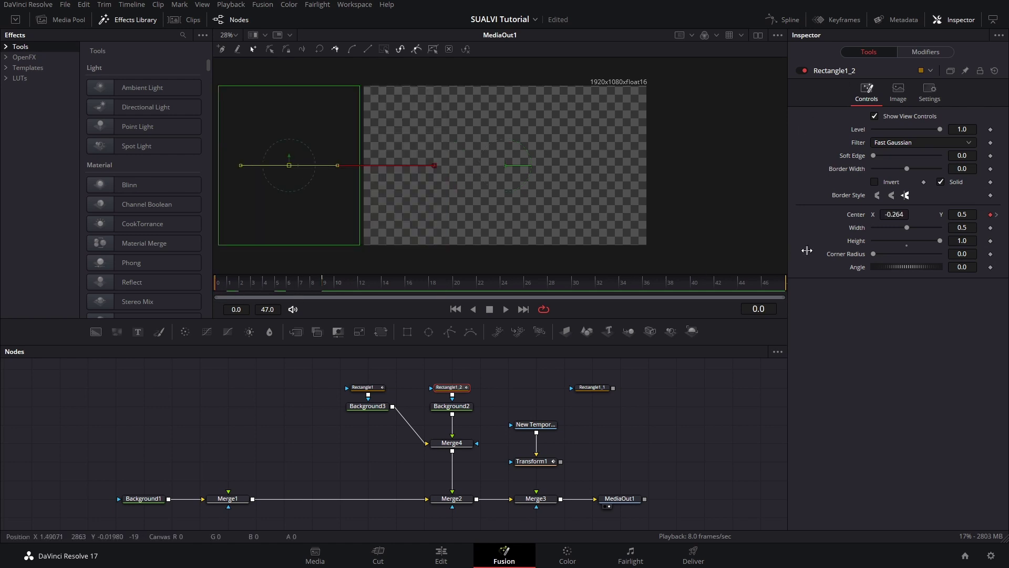
{"action": "left_click", "coordinate": [895, 220]}
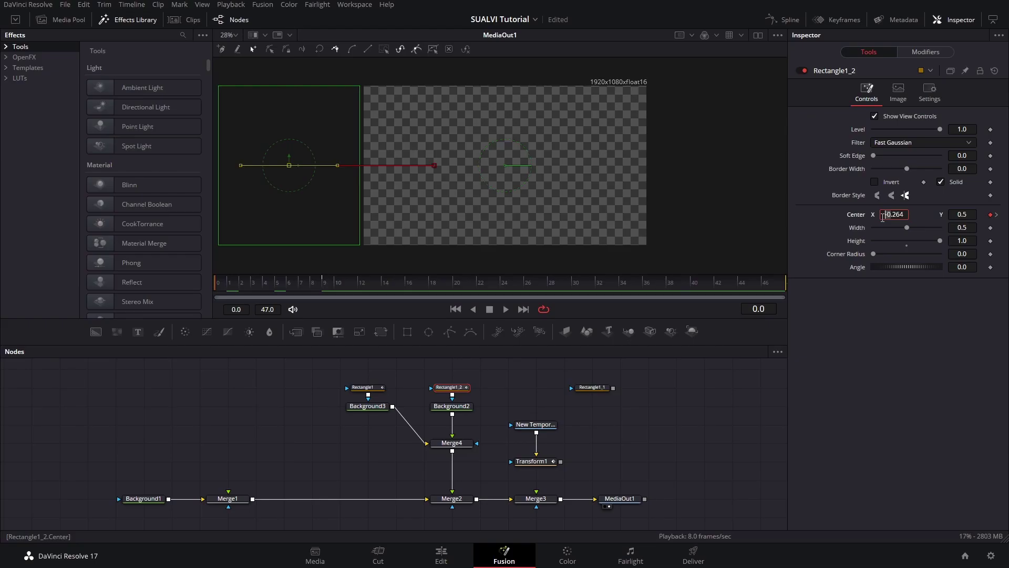
{"action": "key", "text": "Delete"}
{"action": "key", "text": "Delete"}
{"action": "type", "text": "1"}
{"action": "key", "text": "Tab"}
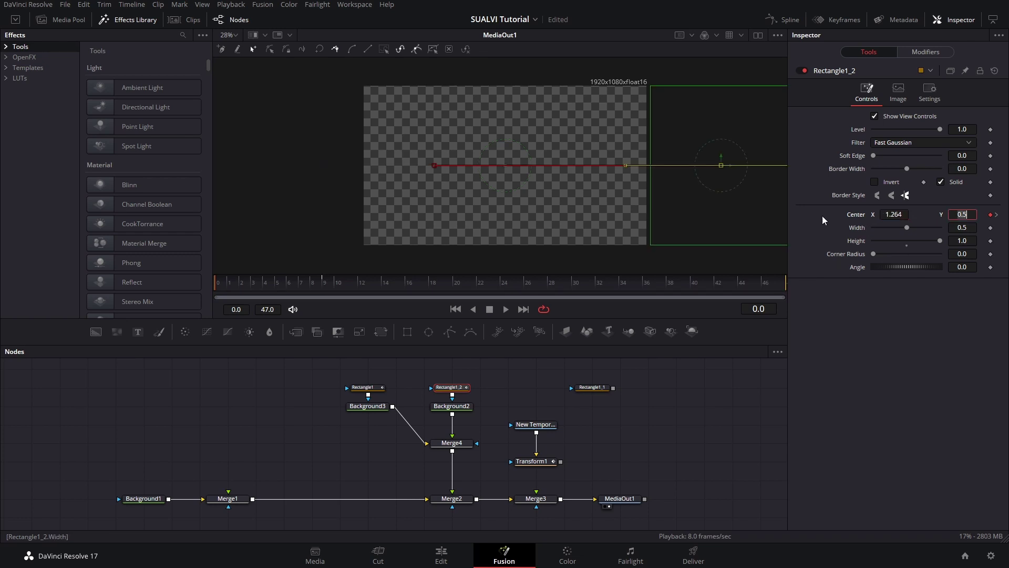
Step: Set Rectangle1_2's Center X to 0.75 at frame 9
{"action": "left_click", "coordinate": [326, 287]}
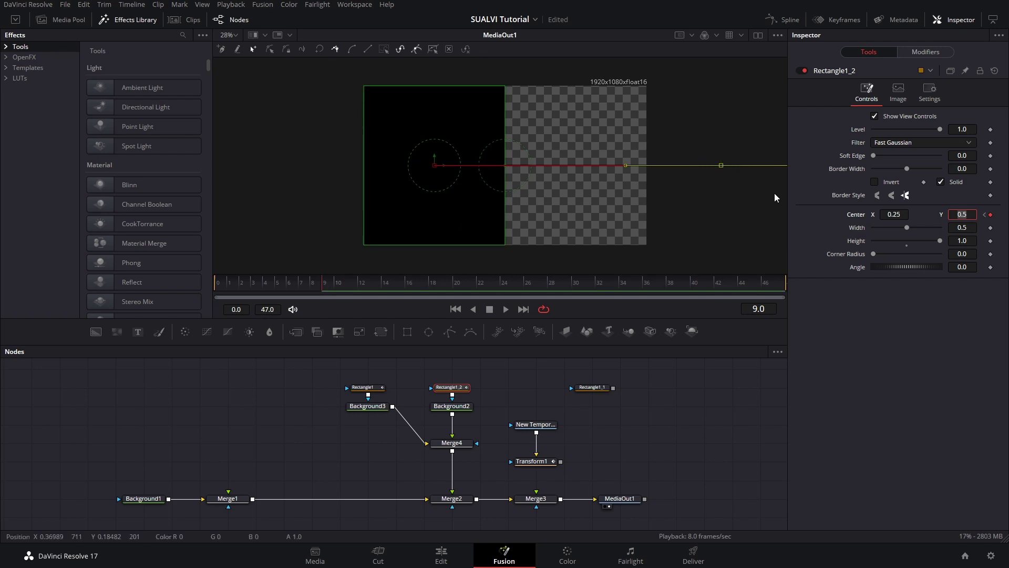
{"action": "left_click", "coordinate": [896, 220]}
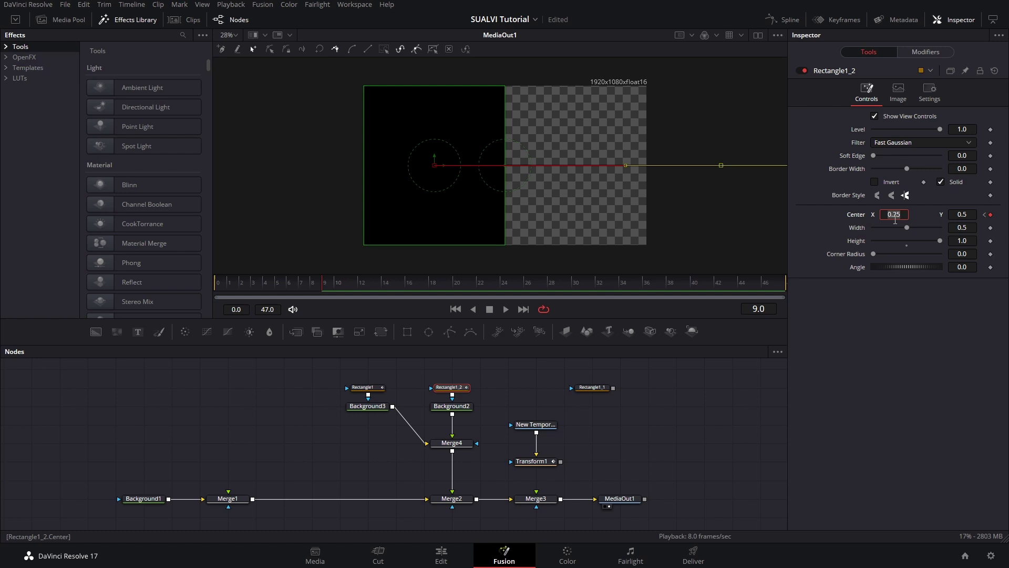
{"action": "key", "text": "BackSpace"}
{"action": "key", "text": "BackSpace"}
{"action": "key", "text": "BackSpace"}
{"action": "key", "text": "BackSpace"}
{"action": "type", "text": ".75"}
{"action": "key", "text": "Return"}
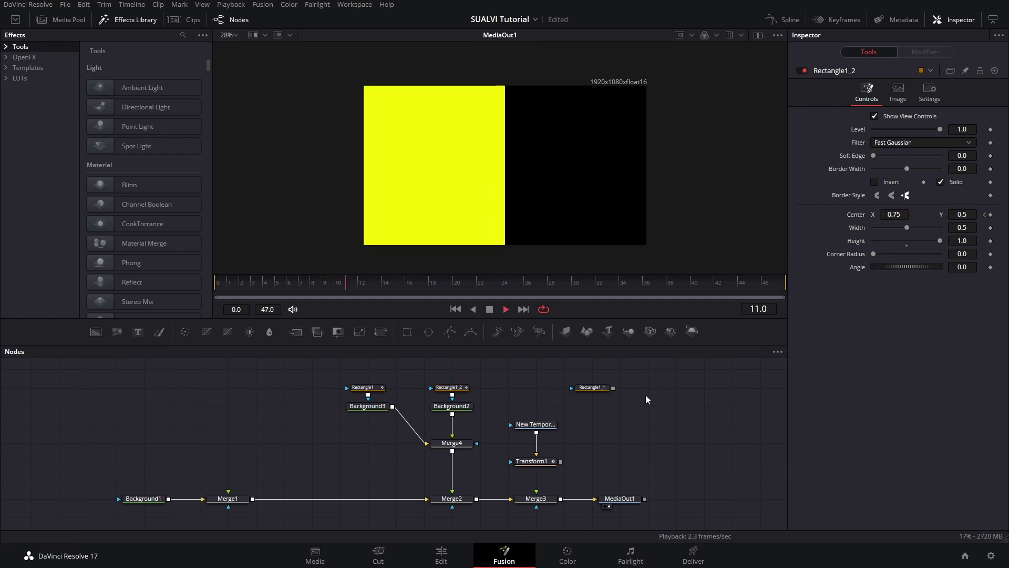
{"action": "left_click", "coordinate": [267, 289]}
Step: Colour Background2 dark maroon (#2e0219) and connect Transform1's output into Merge3
{"action": "left_click", "coordinate": [465, 407]}
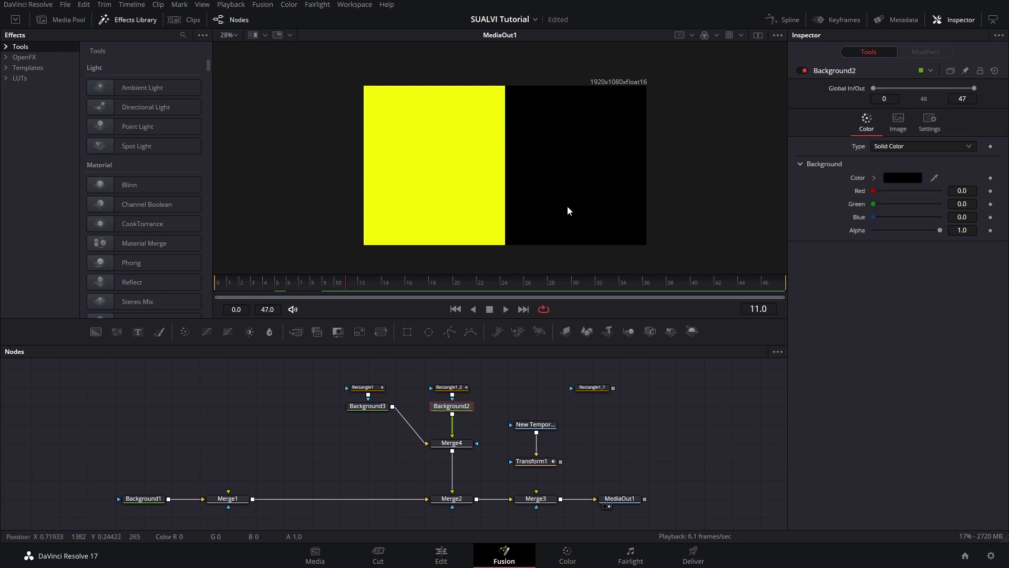
{"action": "left_click", "coordinate": [911, 178]}
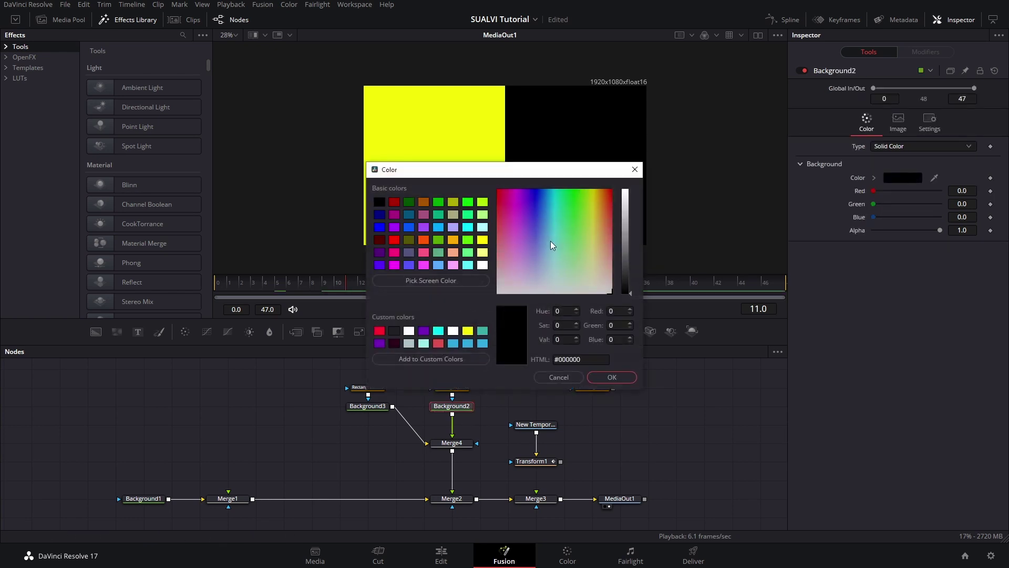
{"action": "left_click", "coordinate": [394, 343]}
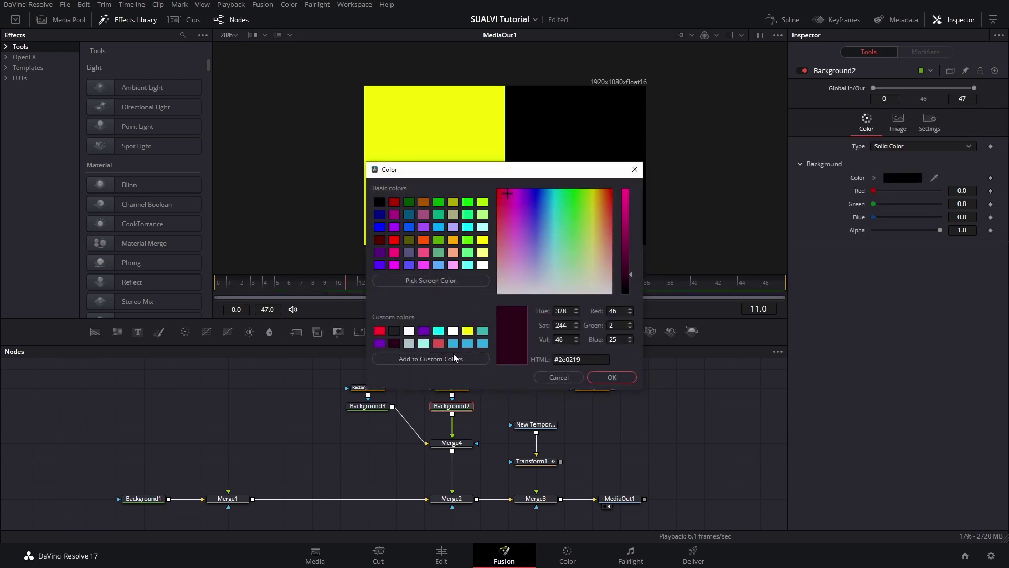
{"action": "left_click", "coordinate": [597, 377]}
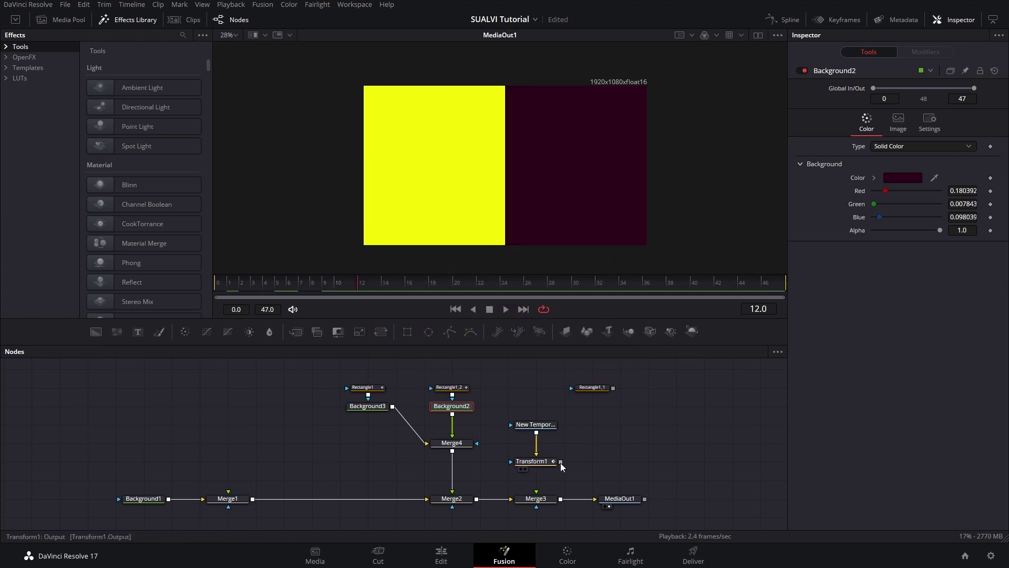
{"action": "left_click_drag", "start_coordinate": [561, 462], "coordinate": [538, 501]}
Step: Keyframe Transform1's Size at 0 on frame 9
{"action": "left_click", "coordinate": [542, 463]}
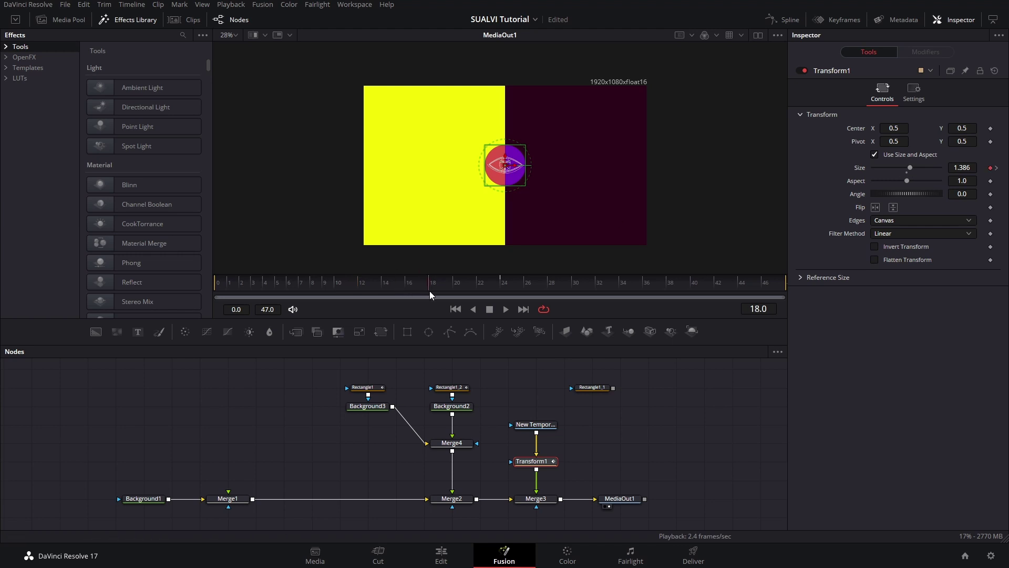
{"action": "left_click", "coordinate": [240, 283]}
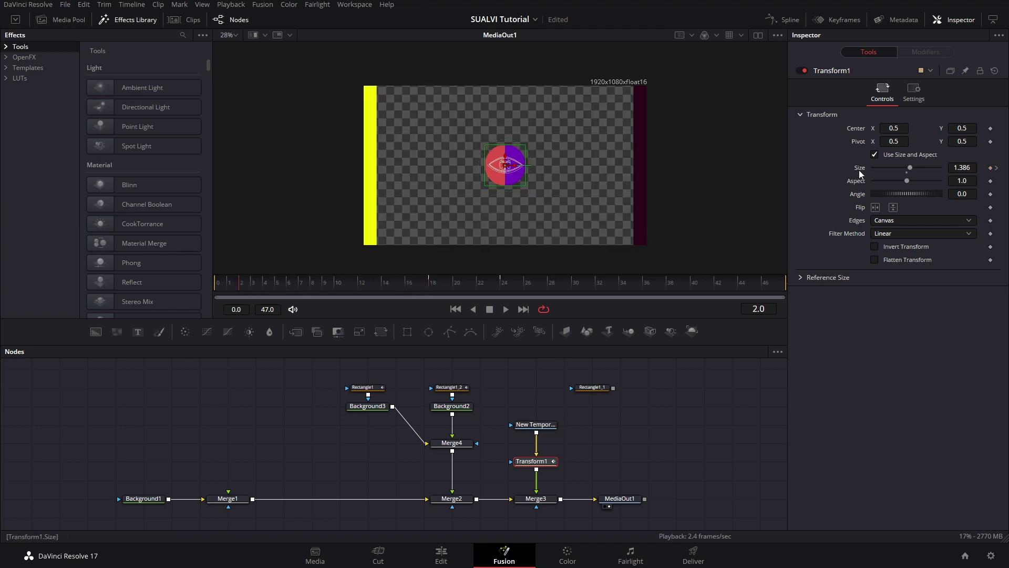
{"action": "left_click", "coordinate": [218, 282]}
{"action": "left_click_drag", "start_coordinate": [219, 282], "coordinate": [330, 286]}
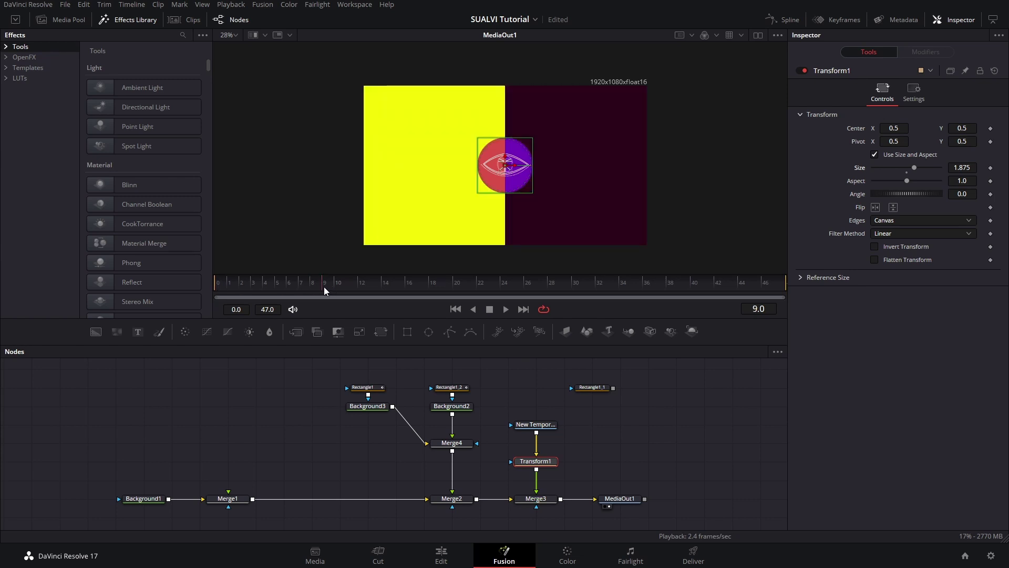
{"action": "left_click", "coordinate": [990, 167]}
{"action": "left_click", "coordinate": [990, 168]}
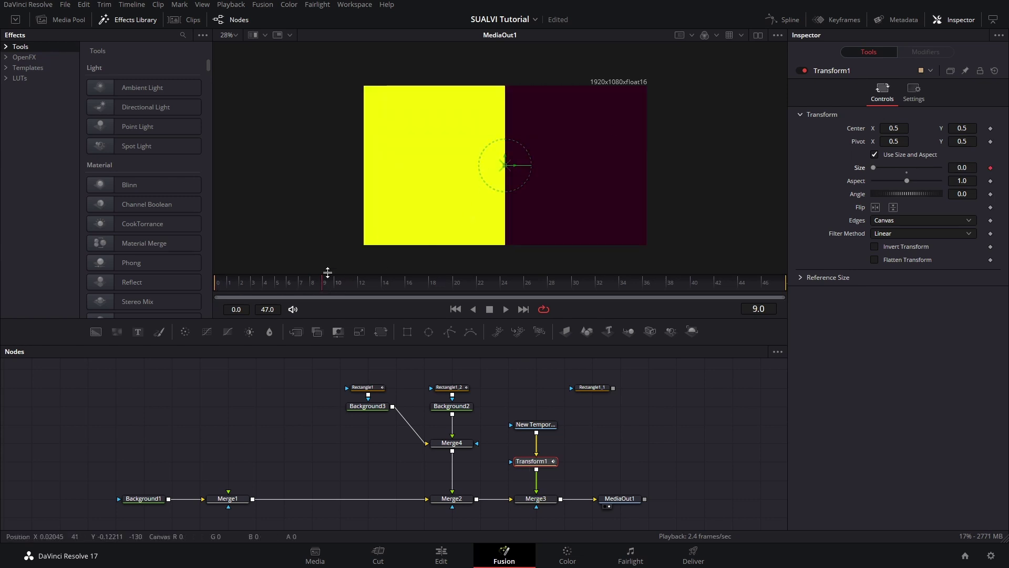
Step: Set Size 2.65 and Angle 0 at frame 16, and Angle about 122° at frame 9
{"action": "left_click_drag", "start_coordinate": [327, 289], "coordinate": [404, 283]}
{"action": "left_click_drag", "start_coordinate": [873, 168], "coordinate": [919, 178]}
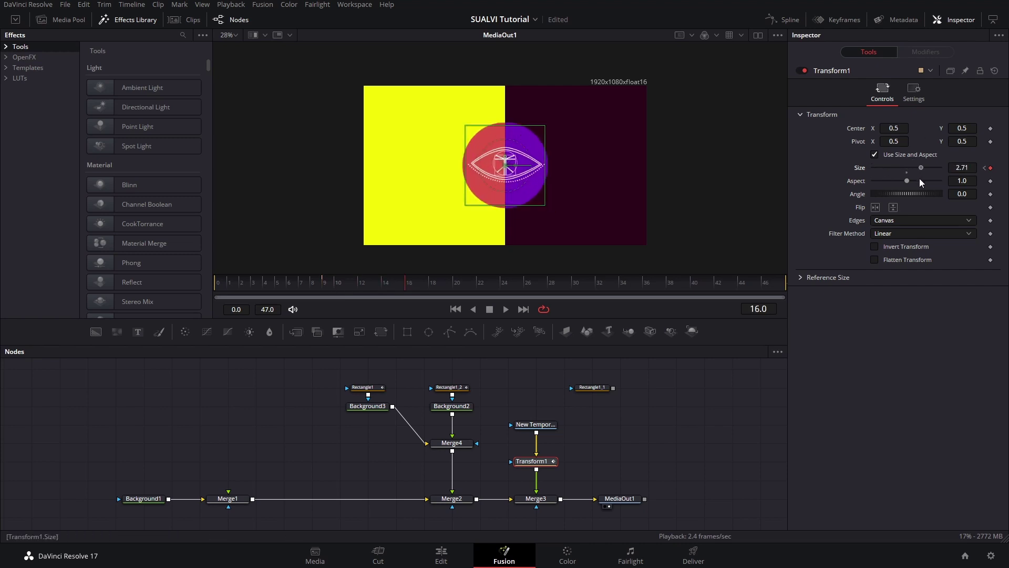
{"action": "left_click", "coordinate": [991, 194]}
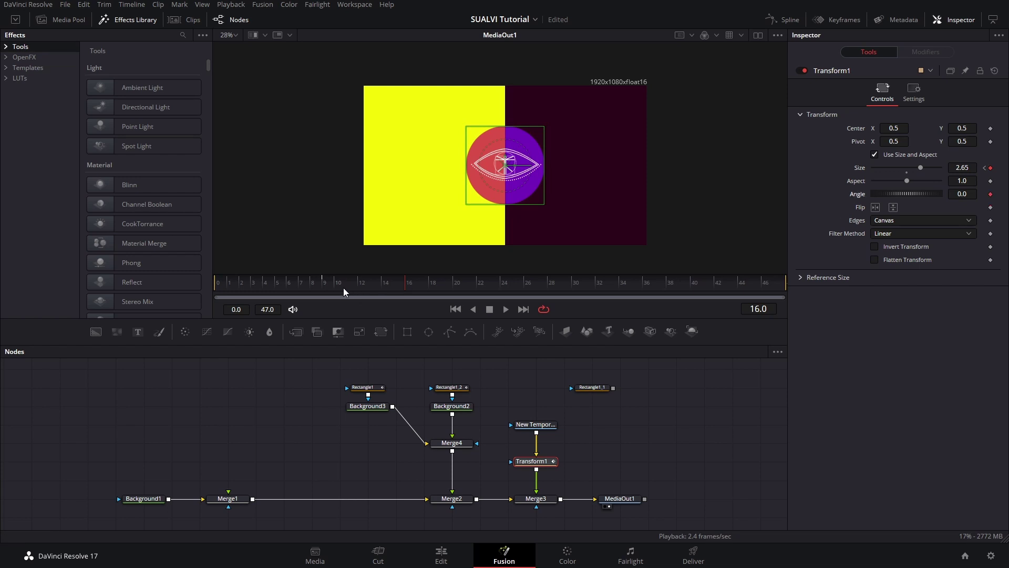
{"action": "key", "text": "bracketleft"}
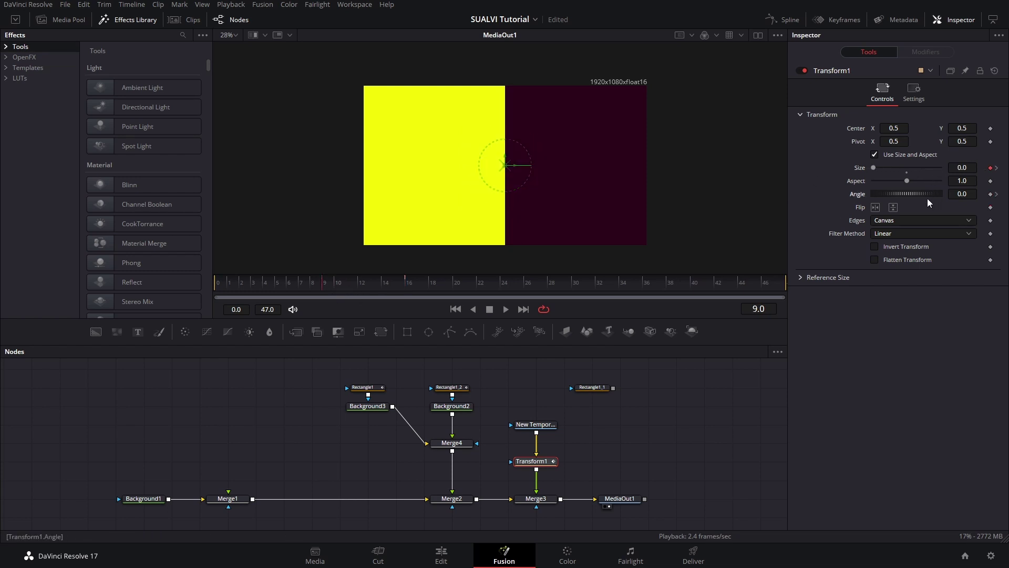
{"action": "left_click_drag", "start_coordinate": [926, 197], "coordinate": [951, 200]}
{"action": "key", "text": "space"}
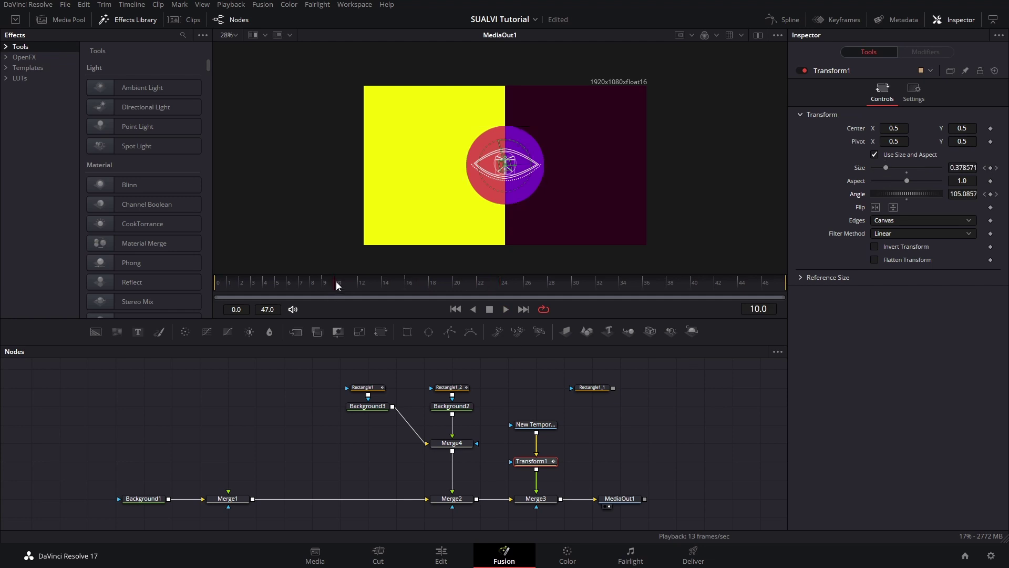
{"action": "key", "text": "space"}
{"action": "left_click", "coordinate": [405, 282]}
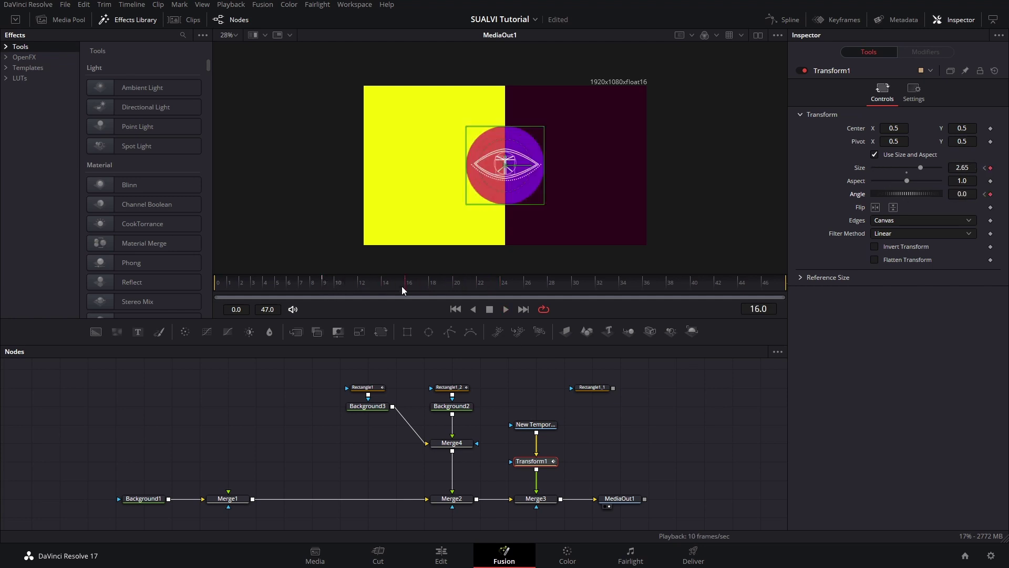
Step: Smooth and flatten the logo keyframes in the Spline editor, raising the ease-in slightly
{"action": "left_click", "coordinate": [783, 19]}
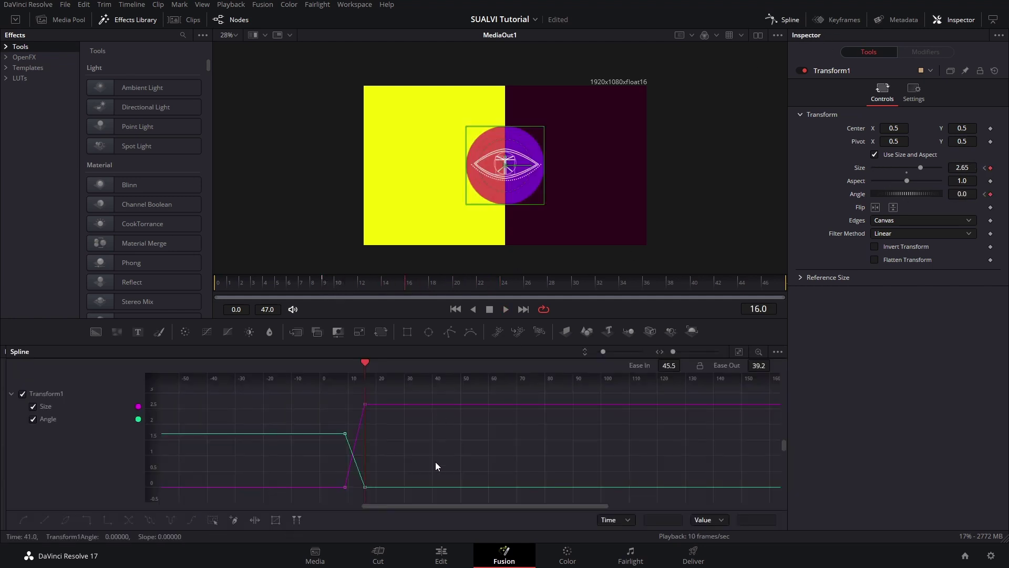
{"action": "key", "text": "s"}
{"action": "key", "text": "f"}
{"action": "left_click_drag", "start_coordinate": [678, 370], "coordinate": [760, 373]}
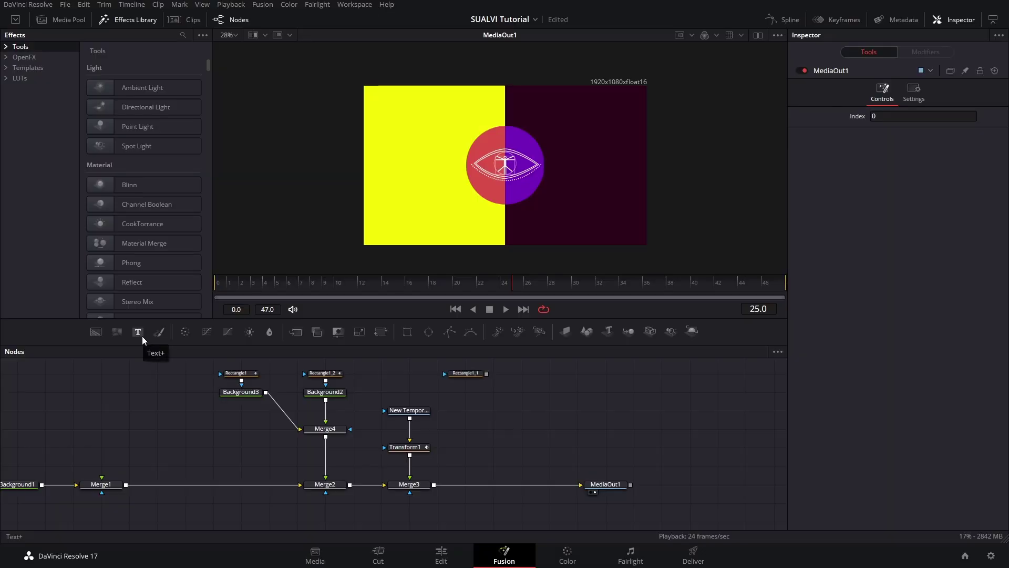
Step: Add a Text1 node reading "X" and move it onto the yellow panel
{"action": "left_click", "coordinate": [141, 336]}
{"action": "left_click_drag", "start_coordinate": [543, 469], "coordinate": [442, 484]}
{"action": "left_click", "coordinate": [500, 416]}
{"action": "left_click", "coordinate": [833, 201]}
{"action": "type", "text": "X"}
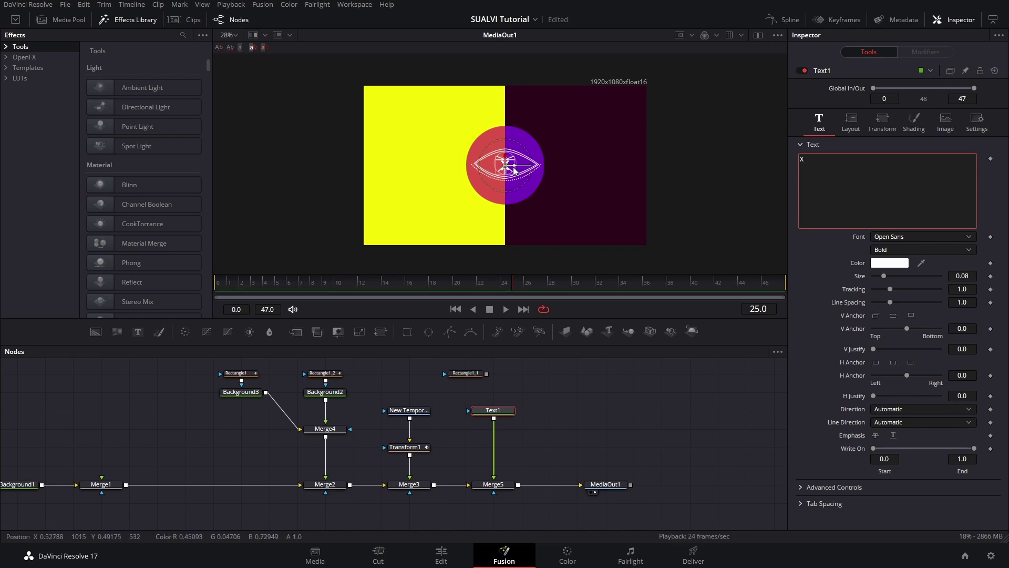
{"action": "left_click_drag", "start_coordinate": [514, 170], "coordinate": [436, 173]}
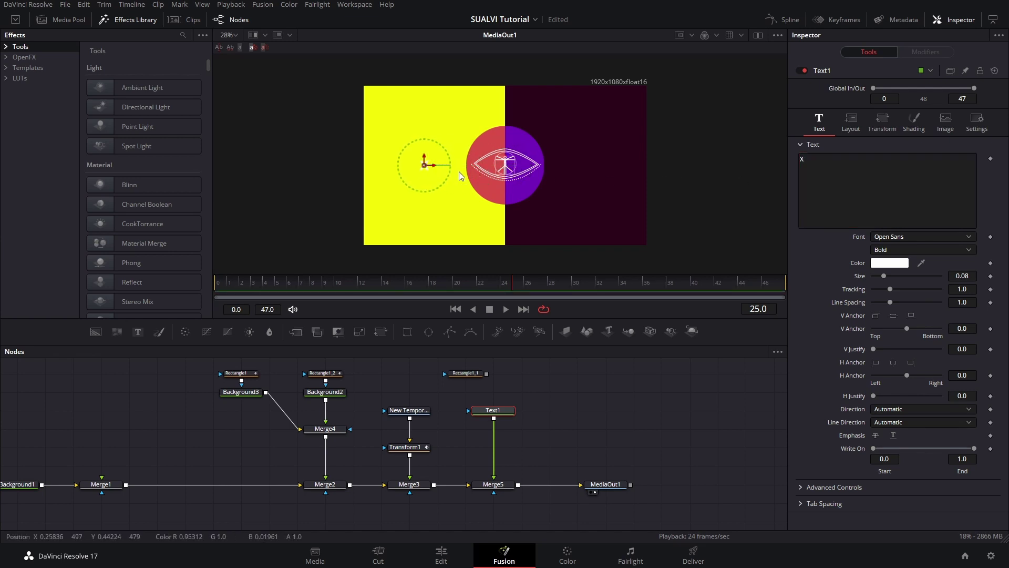
Step: Make the X dark grey and enlarge it to about 0.14
{"action": "left_click", "coordinate": [890, 262]}
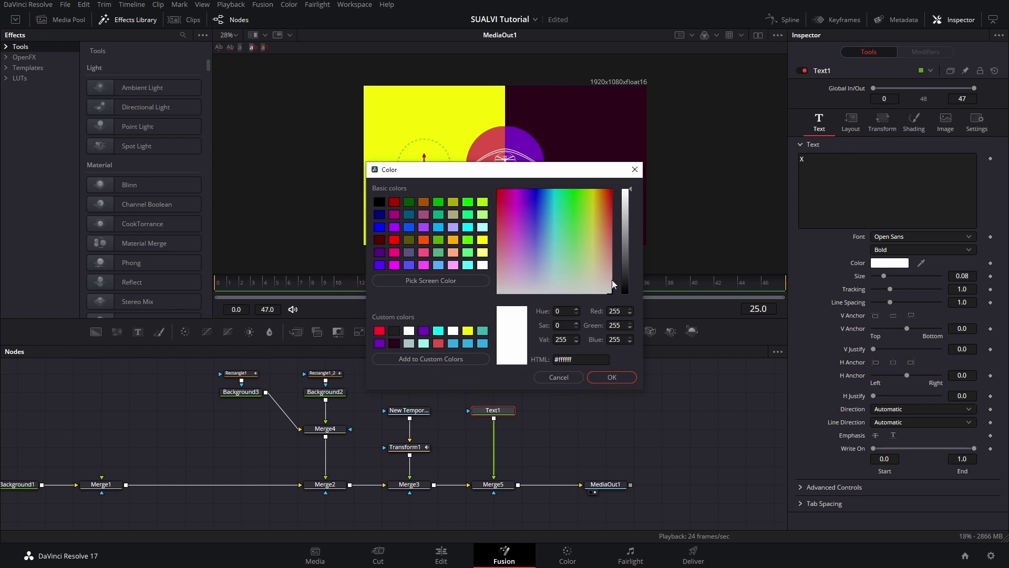
{"action": "left_click", "coordinate": [394, 331]}
{"action": "left_click", "coordinate": [612, 377]}
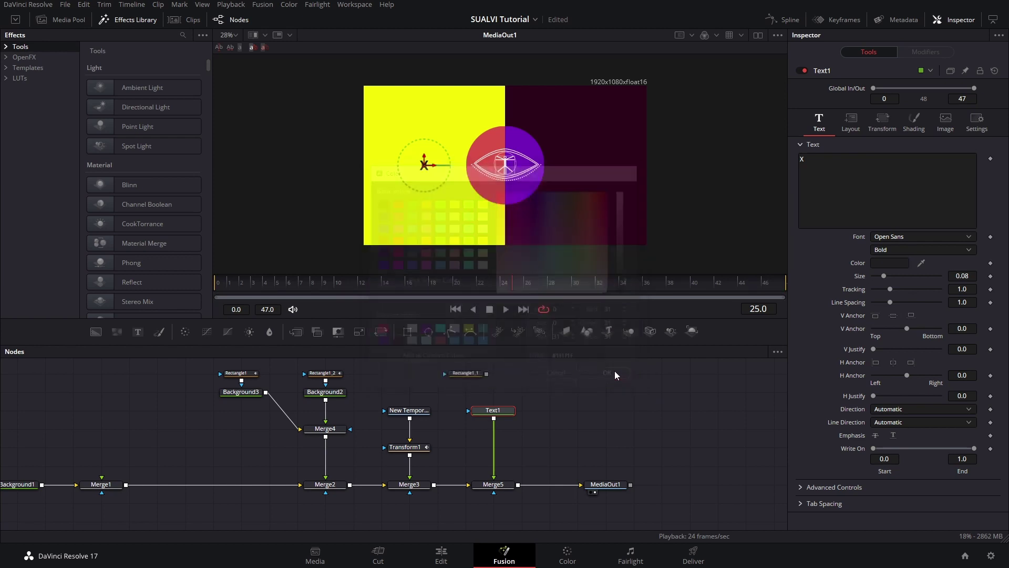
{"action": "left_click_drag", "start_coordinate": [950, 276], "coordinate": [970, 277]}
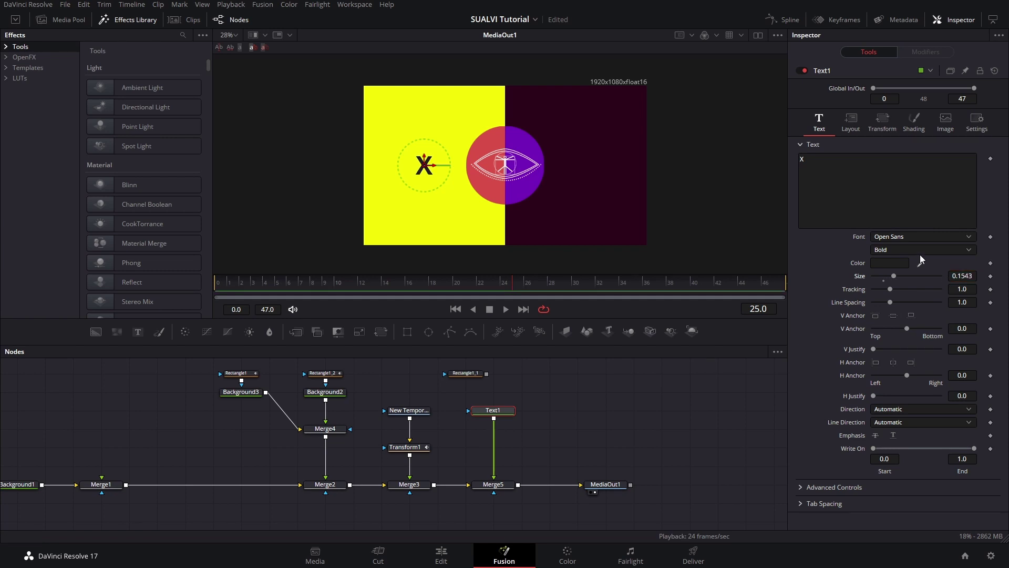
Step: Set the X's font to minim and nudge it slightly upward
{"action": "left_click", "coordinate": [894, 237]}
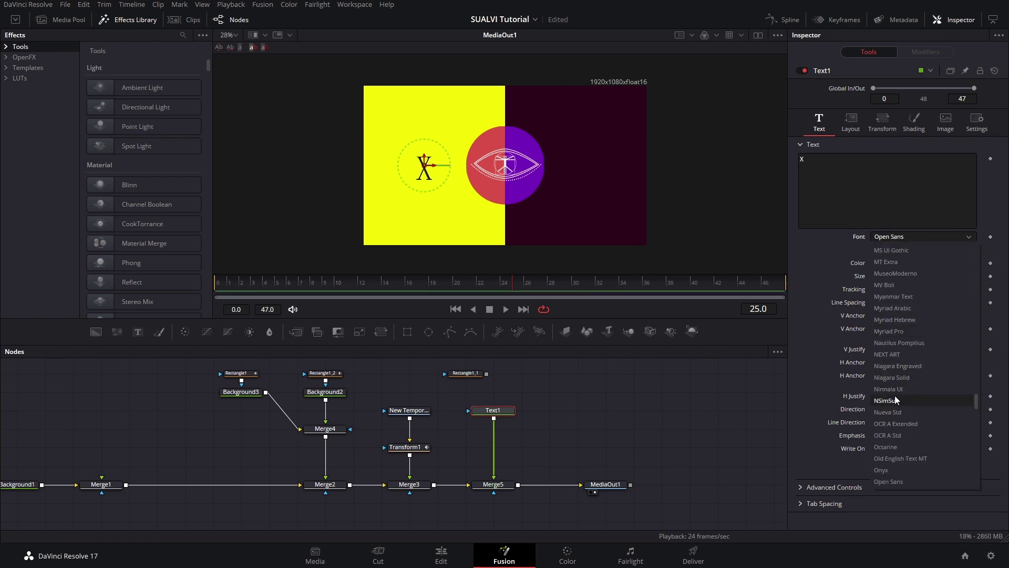
{"action": "scroll", "coordinate": [915, 280], "scroll_direction": "up", "scroll_amount": 5}
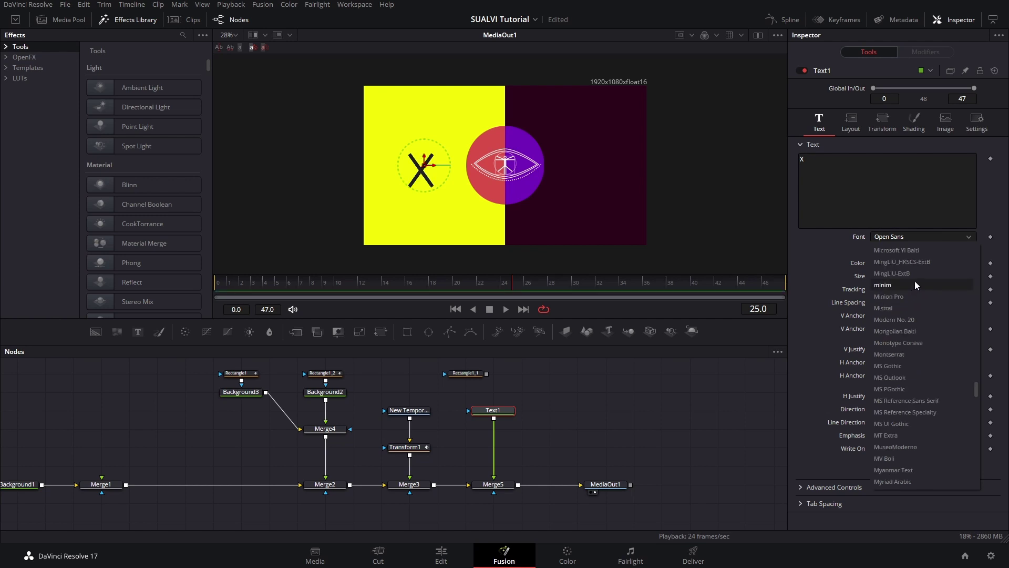
{"action": "left_click", "coordinate": [922, 285]}
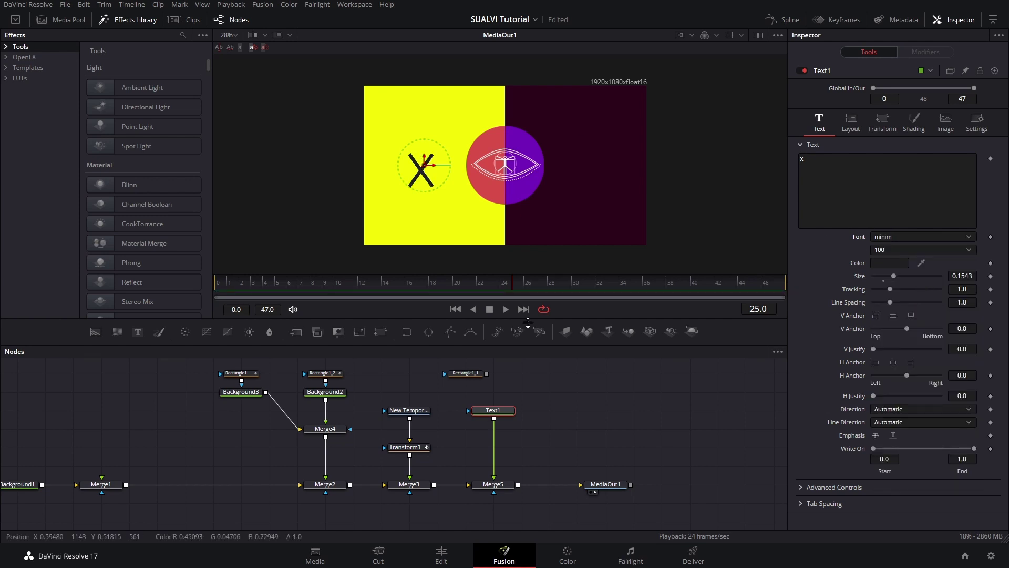
{"action": "left_click_drag", "start_coordinate": [425, 164], "coordinate": [425, 161]}
{"action": "left_click", "coordinate": [529, 387]}
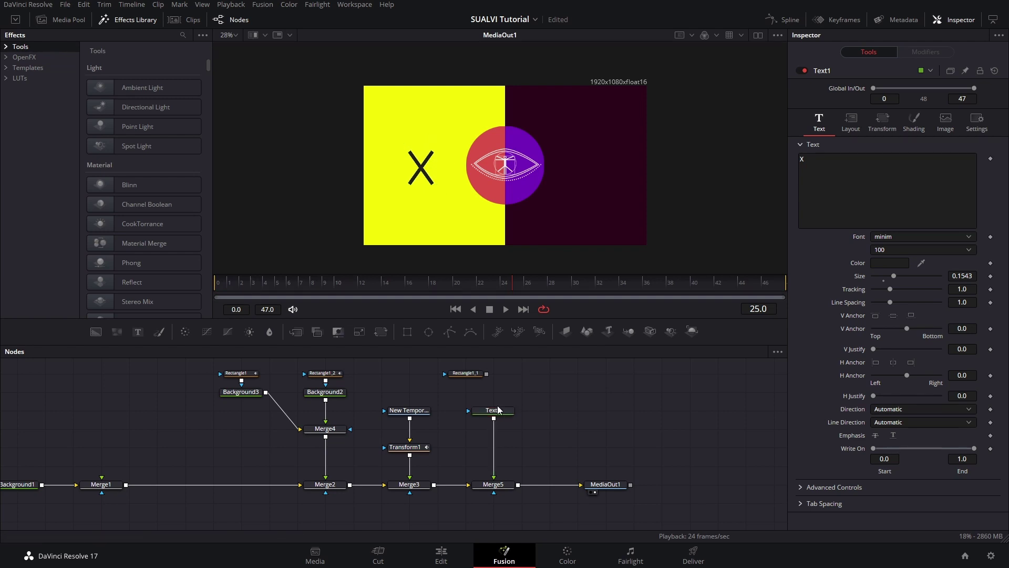
{"action": "left_click", "coordinate": [493, 410]}
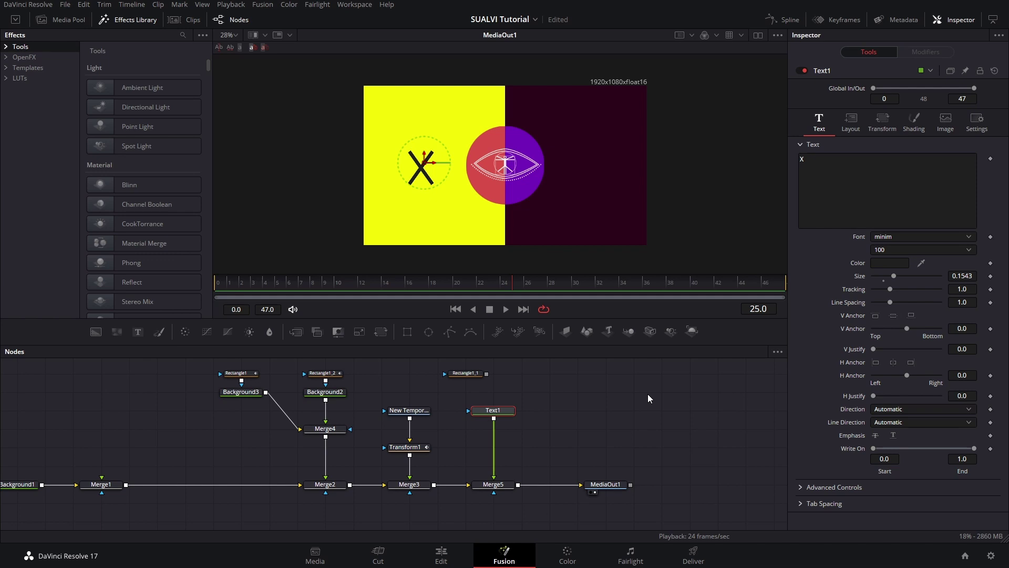
Step: Insert a Transform2 node after Text1 and return to frame 9
{"action": "key", "text": "shift+space"}
{"action": "type", "text": "transform"}
{"action": "key", "text": "Return"}
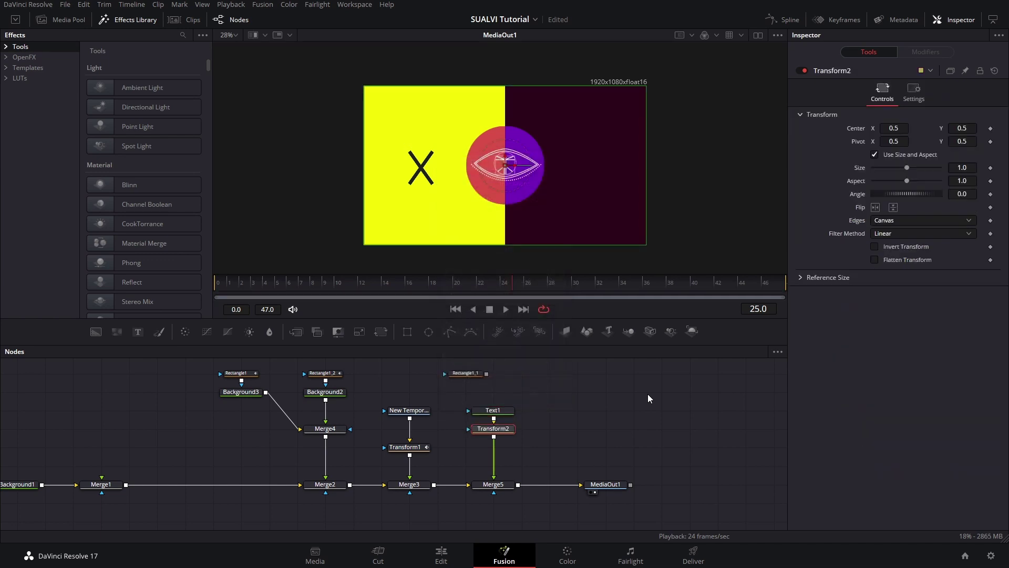
{"action": "mouse_move", "coordinate": [386, 279]}
{"action": "left_mouse_down"}
{"action": "mouse_move", "coordinate": [326, 288]}
{"action": "mouse_move", "coordinate": [371, 291]}
{"action": "left_mouse_up"}
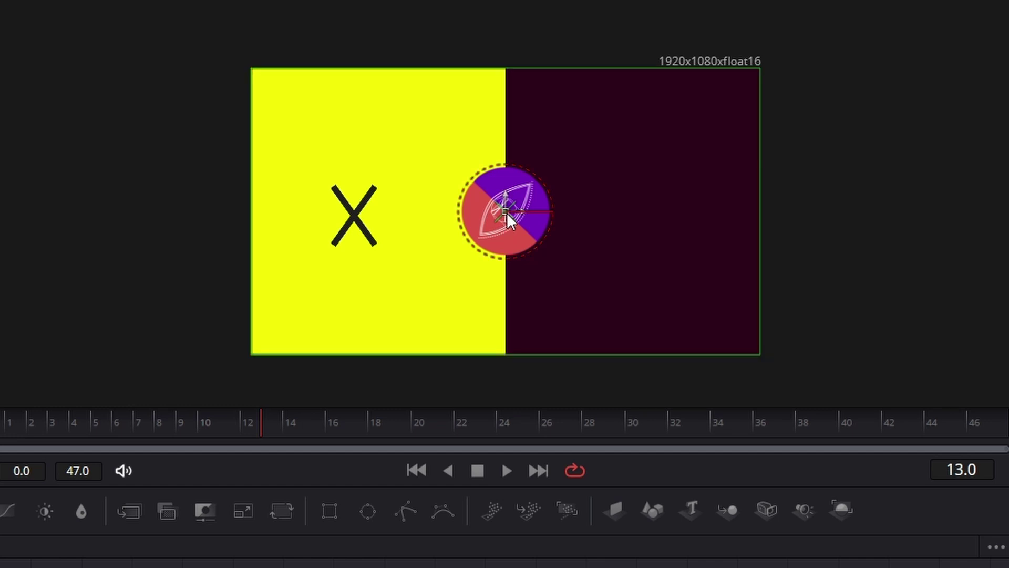
Step: Place Transform2's pivot on the X at 0.202467, 0.484598, testing then resetting Angle to 0
{"action": "left_click_drag", "start_coordinate": [507, 212], "coordinate": [464, 206]}
{"action": "key", "text": "ctrl+z"}
{"action": "left_click", "coordinate": [505, 218]}
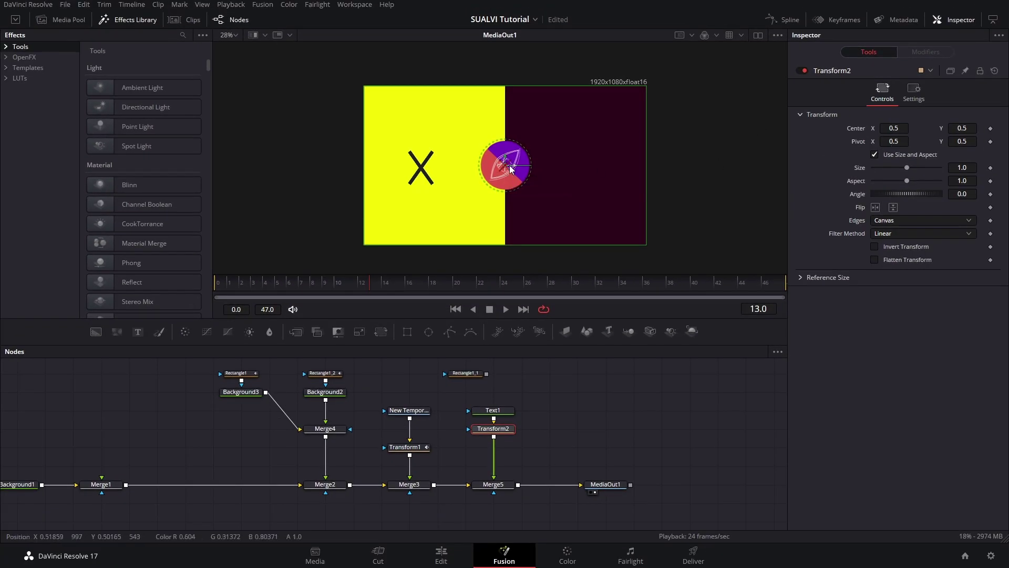
{"action": "left_click_drag", "start_coordinate": [510, 167], "coordinate": [423, 169]}
{"action": "left_click_drag", "start_coordinate": [895, 193], "coordinate": [913, 198]}
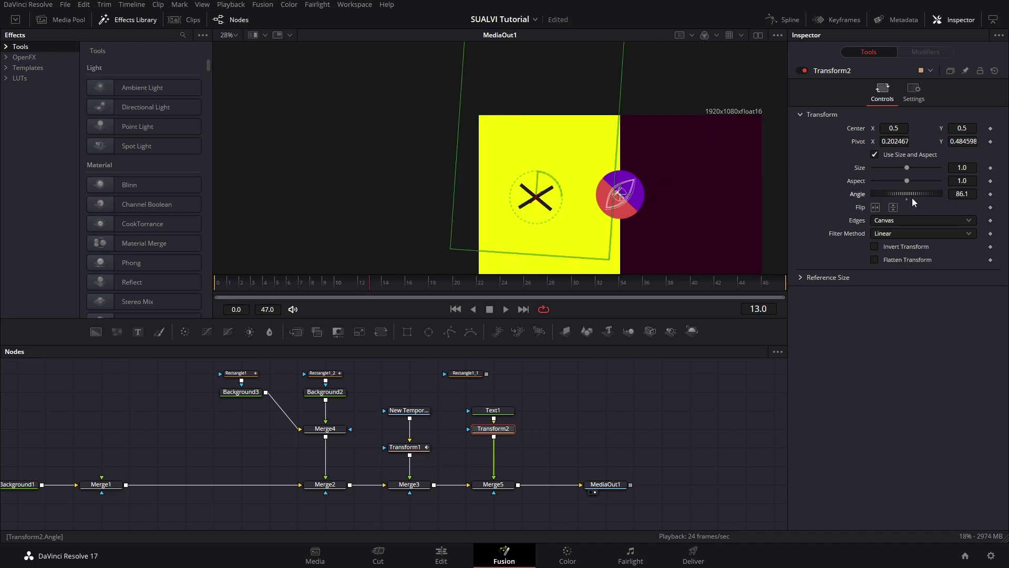
{"action": "double_click", "coordinate": [866, 194]}
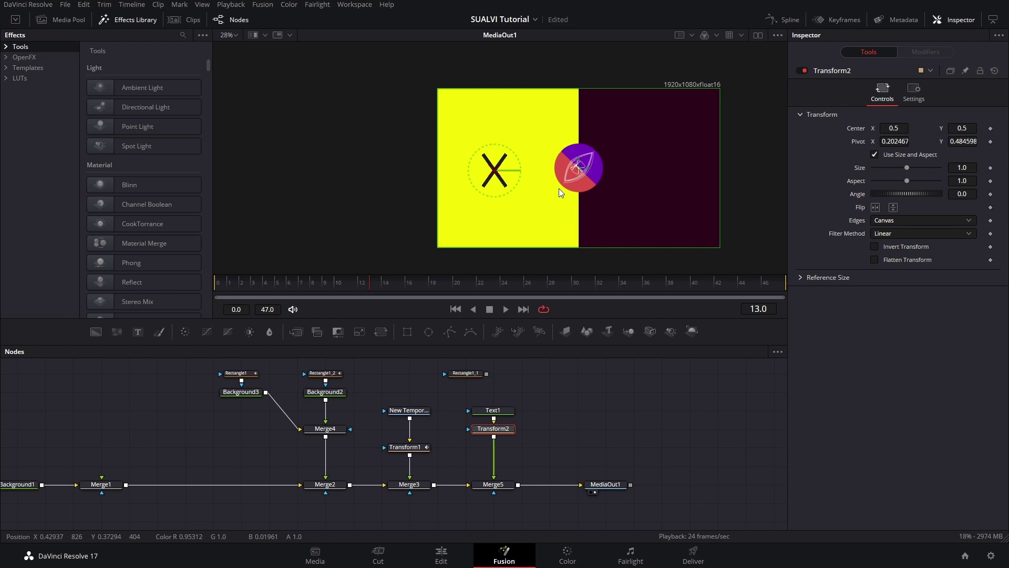
{"action": "left_click_drag", "start_coordinate": [362, 288], "coordinate": [387, 281]}
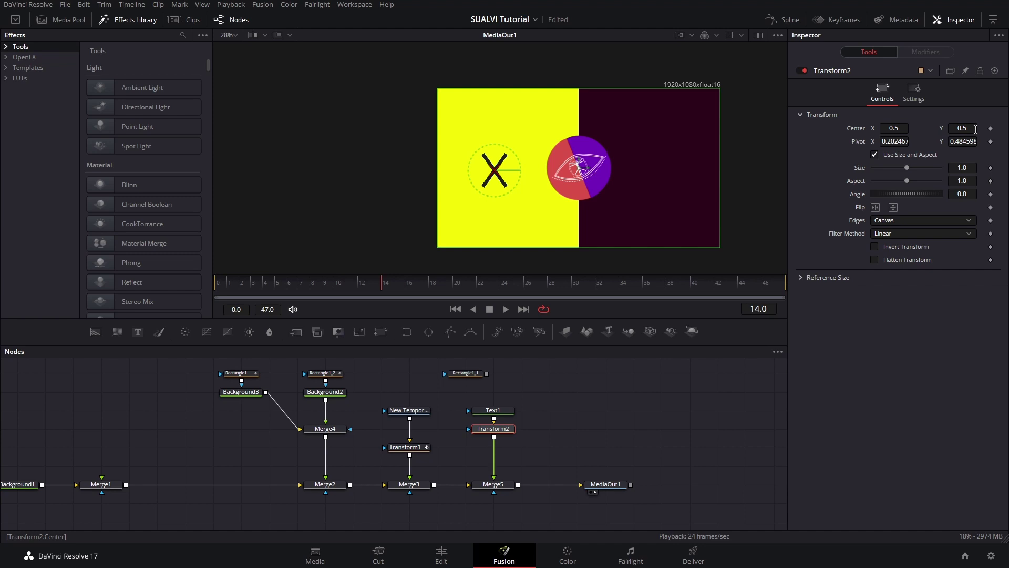
Step: Keyframe Transform2 Center Y at 0.446 on frame 14 and 0.541 on frame 20
{"action": "left_click_drag", "start_coordinate": [976, 129], "coordinate": [962, 129]}
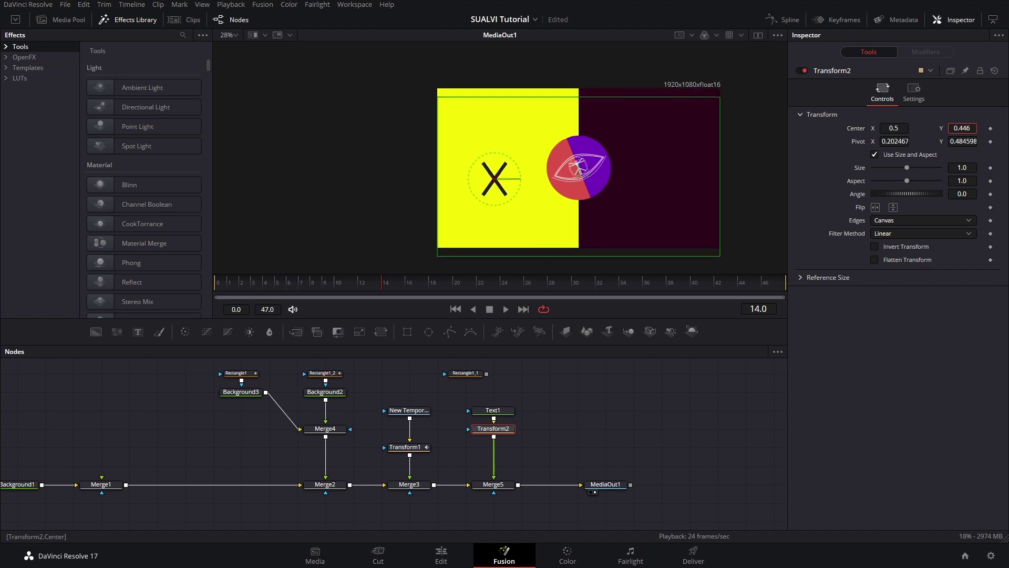
{"action": "left_click", "coordinate": [991, 128]}
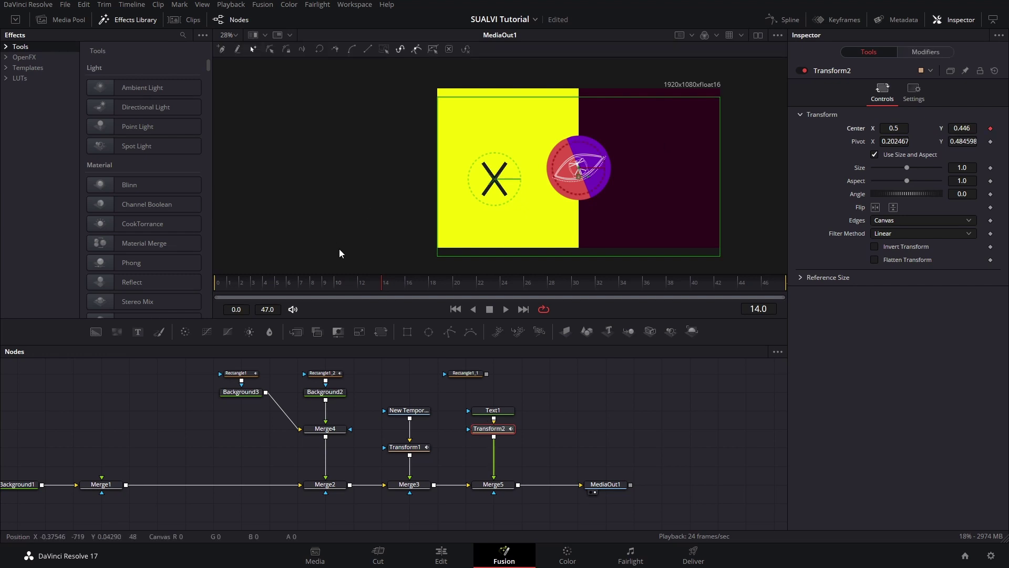
{"action": "left_click", "coordinate": [438, 289]}
{"action": "left_click", "coordinate": [453, 284]}
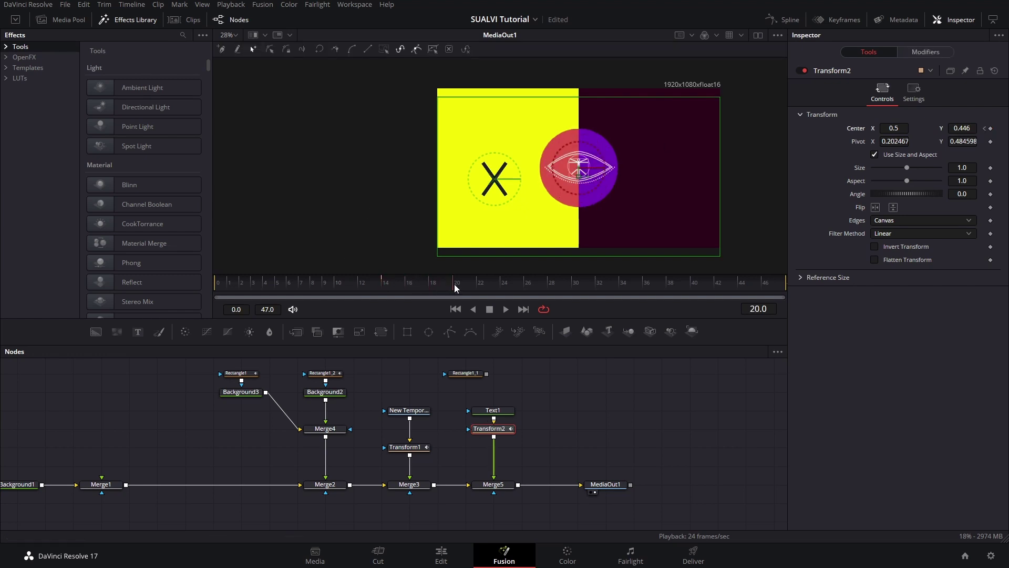
{"action": "left_click_drag", "start_coordinate": [951, 128], "coordinate": [970, 129]}
{"action": "left_click", "coordinate": [385, 286]}
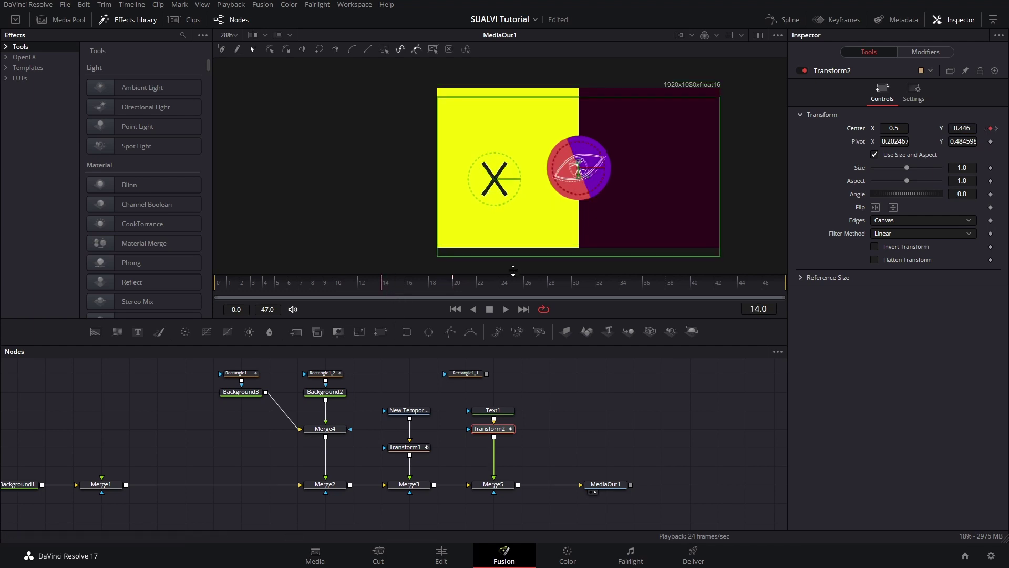
{"action": "left_click", "coordinate": [453, 284]}
Step: Keyframe the X's angle at -45 on frame 20 and 180 on frame 24
{"action": "left_click_drag", "start_coordinate": [940, 197], "coordinate": [289, 200]}
{"action": "left_click_drag", "start_coordinate": [907, 194], "coordinate": [956, 196]}
{"action": "left_click", "coordinate": [956, 194]}
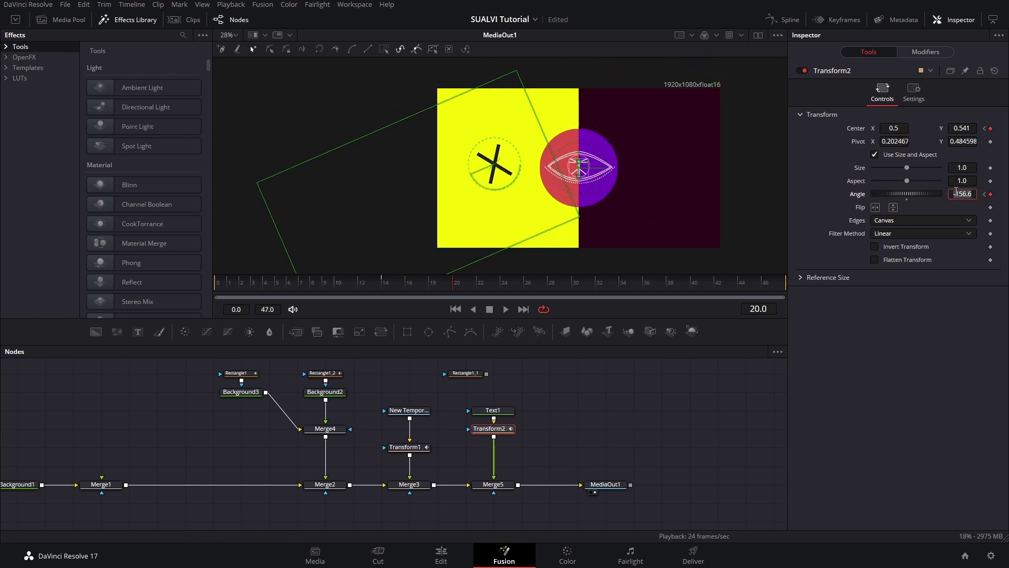
{"action": "type", "text": "-45"}
{"action": "key", "text": "Tab"}
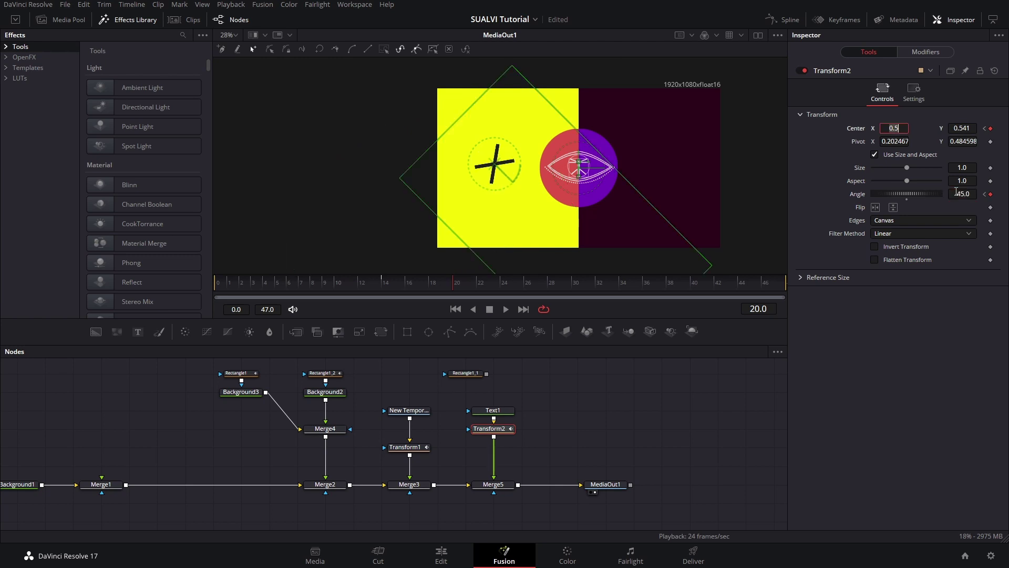
{"action": "left_click", "coordinate": [509, 286]}
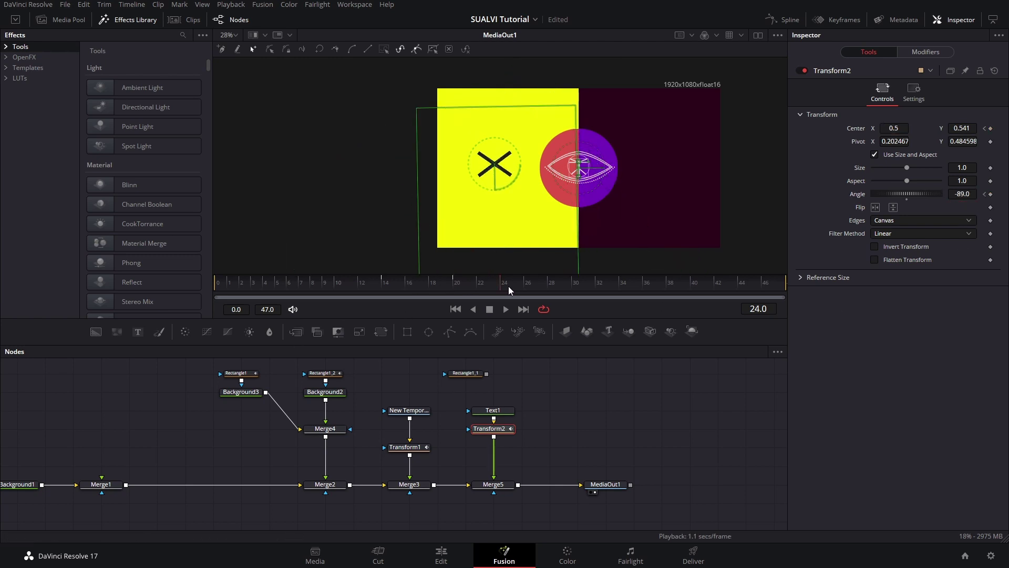
{"action": "left_click", "coordinate": [463, 288]}
{"action": "left_click", "coordinate": [504, 283]}
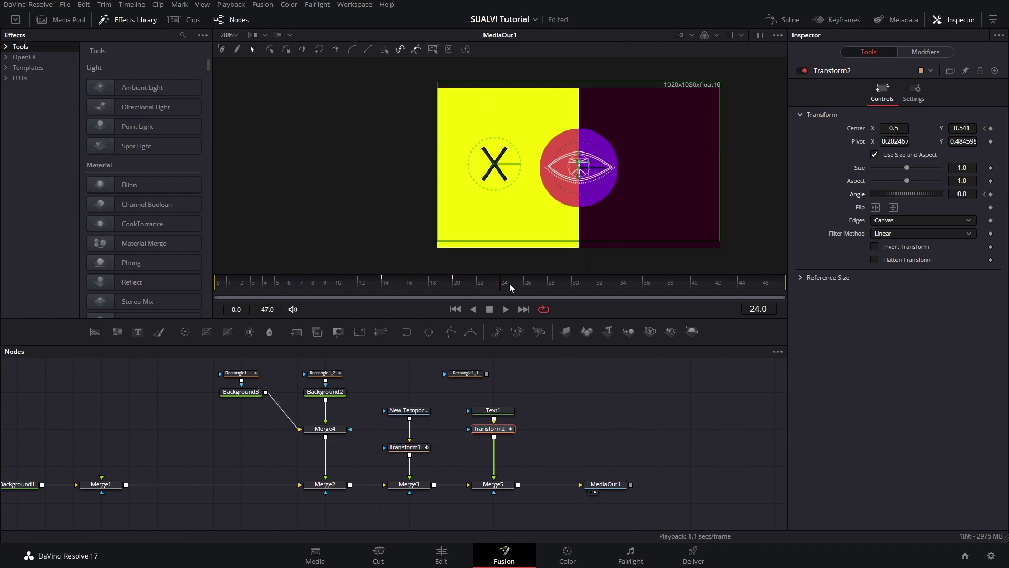
{"action": "left_click", "coordinate": [965, 193]}
{"action": "type", "text": "180"}
{"action": "key", "text": "Return"}
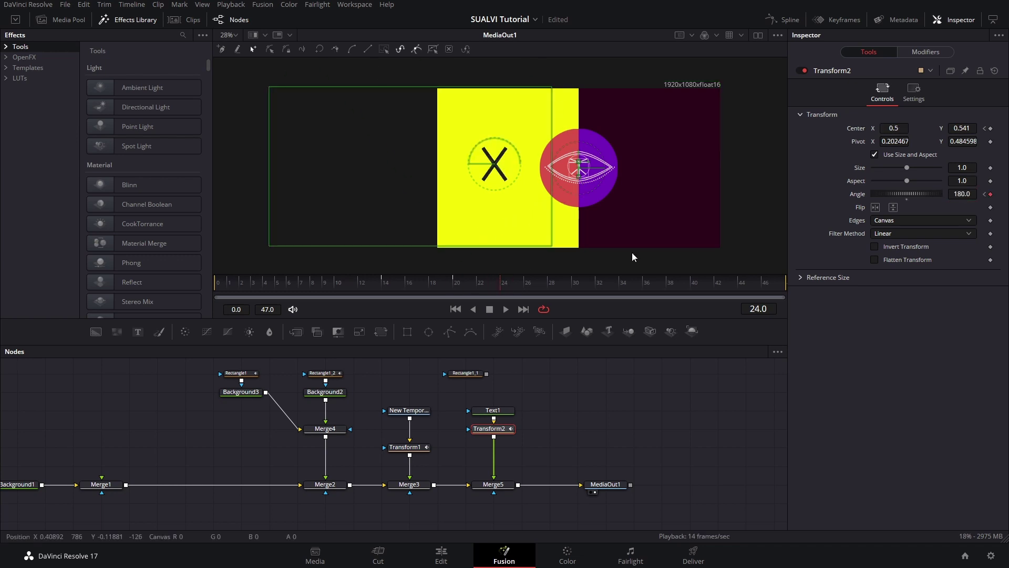
Step: Step through the center keyframes and scrub to frame 15 to preview the X's motion
{"action": "left_click", "coordinate": [985, 128]}
{"action": "left_click", "coordinate": [996, 128]}
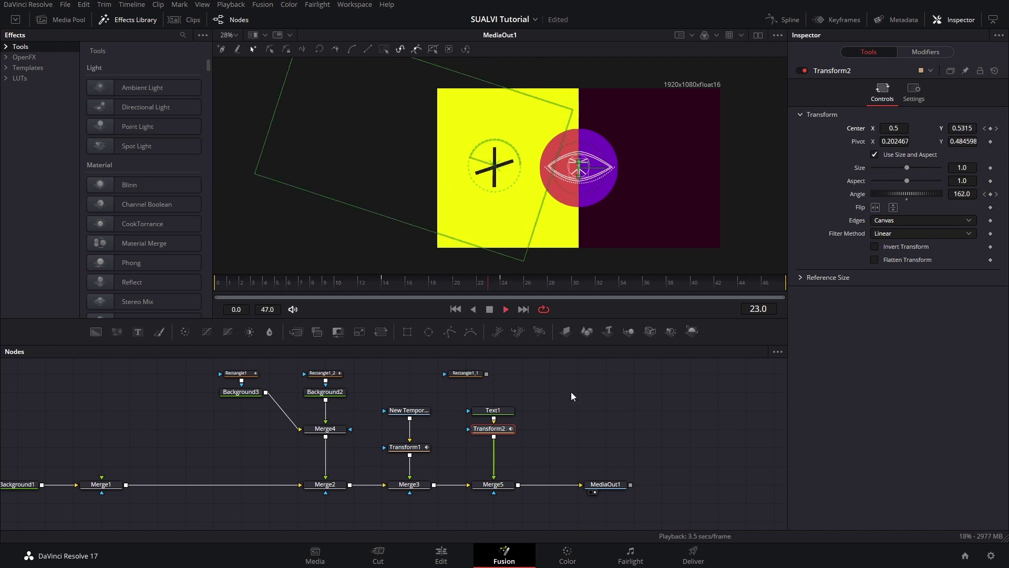
{"action": "left_click_drag", "start_coordinate": [409, 286], "coordinate": [531, 290]}
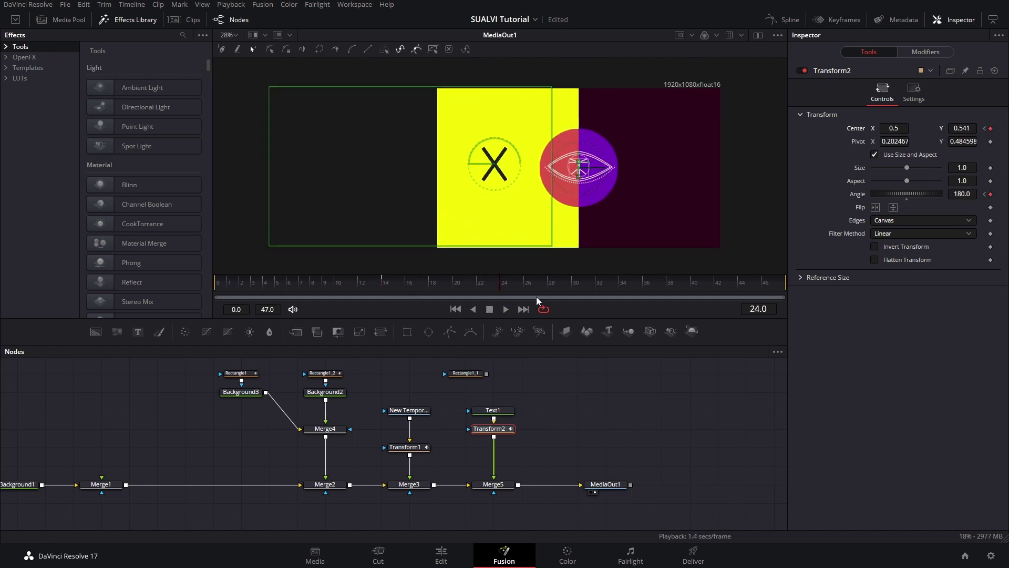
{"action": "left_click", "coordinate": [502, 411]}
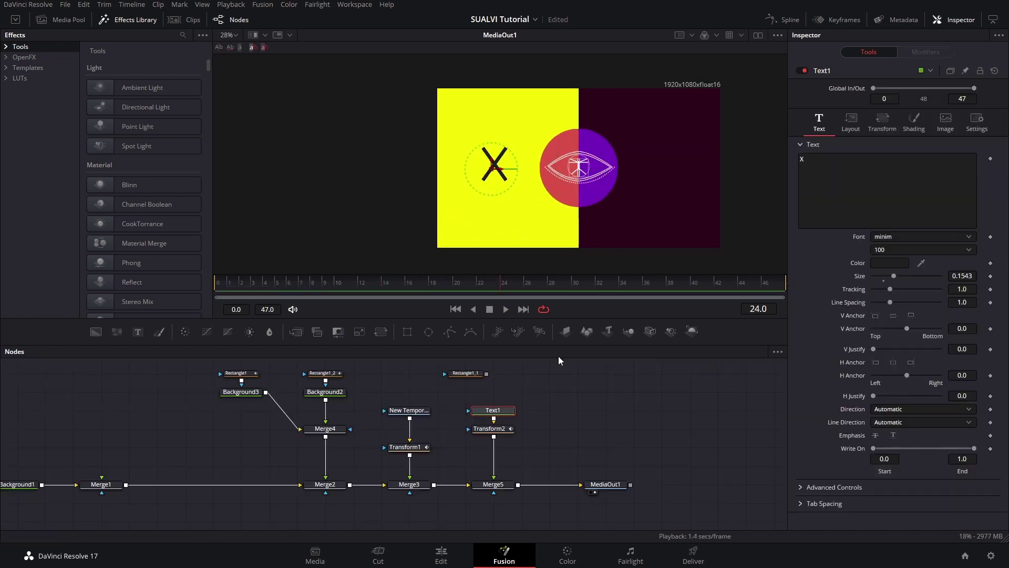
{"action": "left_click", "coordinate": [497, 430]}
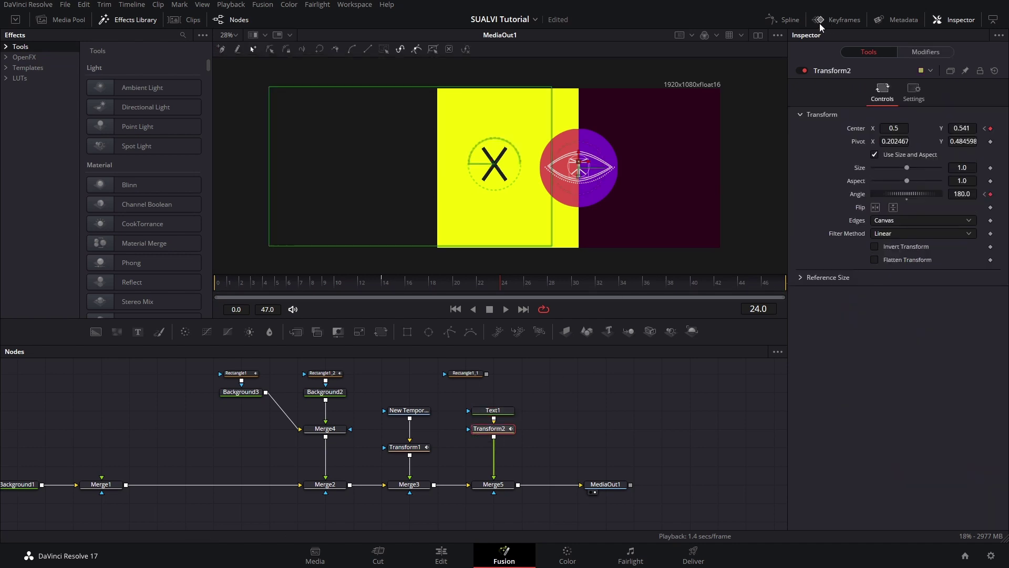
Step: Ease Transform2's position and angle curves in the spline editor, then play back the result
{"action": "left_click", "coordinate": [785, 20]}
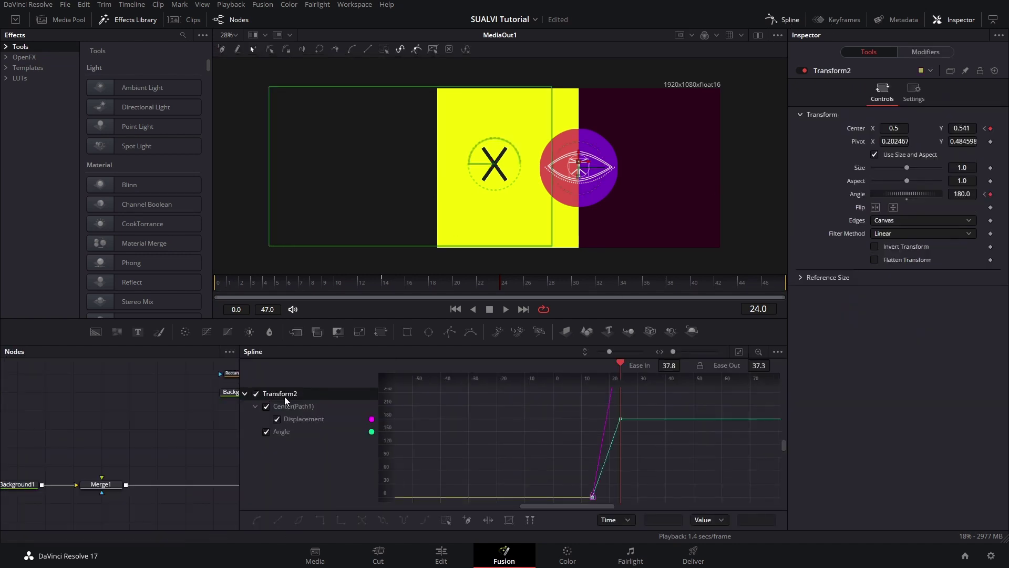
{"action": "key", "text": "s"}
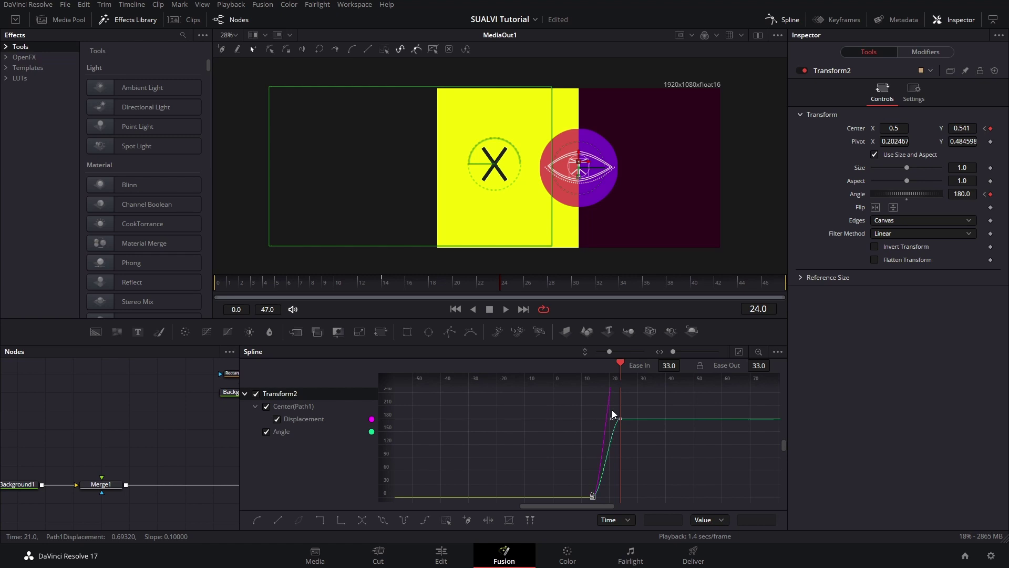
{"action": "left_click", "coordinate": [786, 19]}
{"action": "key", "text": "space"}
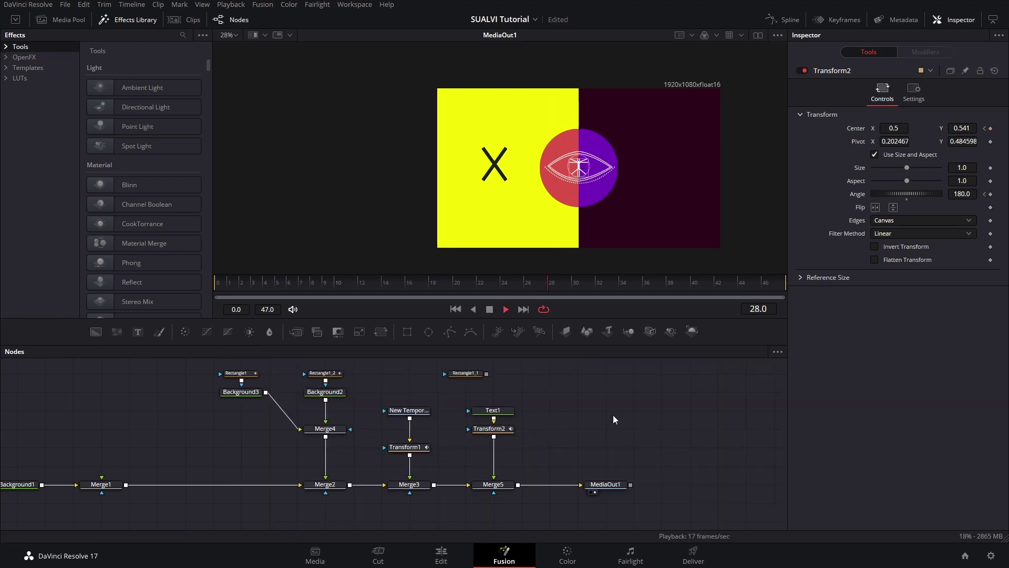
{"action": "left_click_drag", "start_coordinate": [409, 283], "coordinate": [477, 315]}
{"action": "left_click", "coordinate": [513, 412]}
Step: Paste a copy of the X text and its transform, merging it with the original X
{"action": "left_click_drag", "start_coordinate": [476, 453], "coordinate": [569, 422]}
{"action": "left_click", "coordinate": [570, 433]}
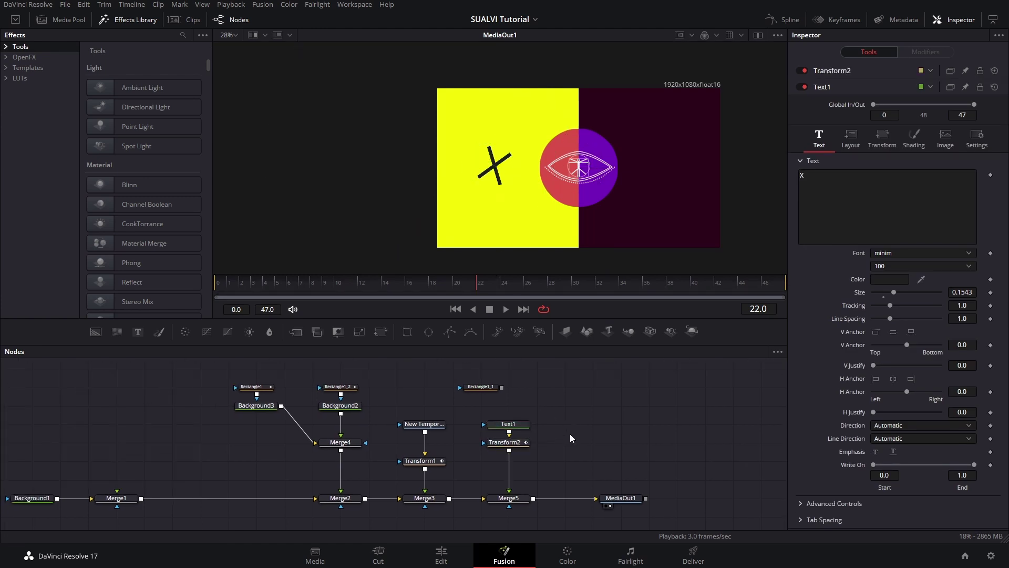
{"action": "key", "text": "ctrl+v"}
{"action": "left_click_drag", "start_coordinate": [590, 443], "coordinate": [509, 452]}
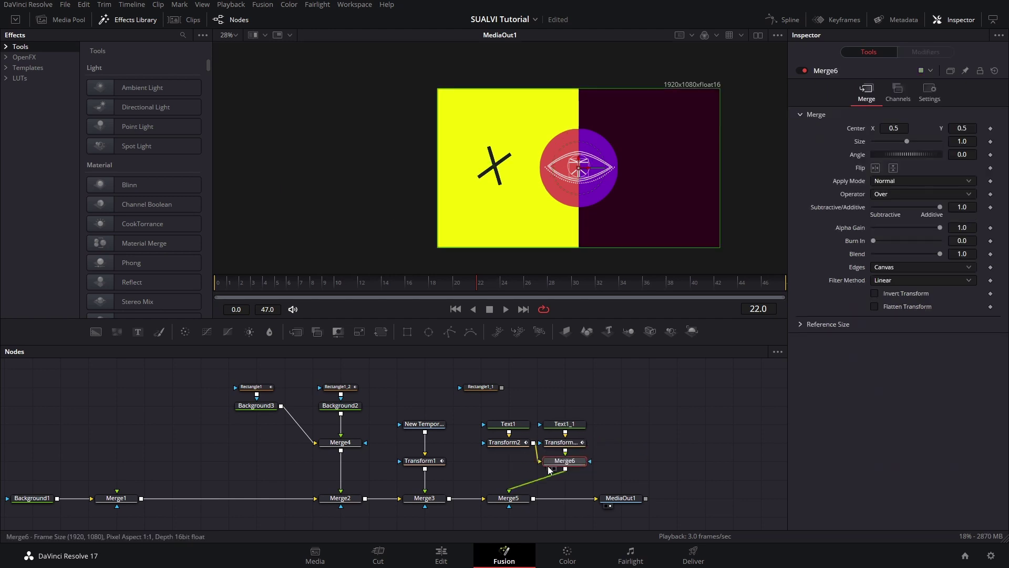
{"action": "left_click", "coordinate": [564, 424]}
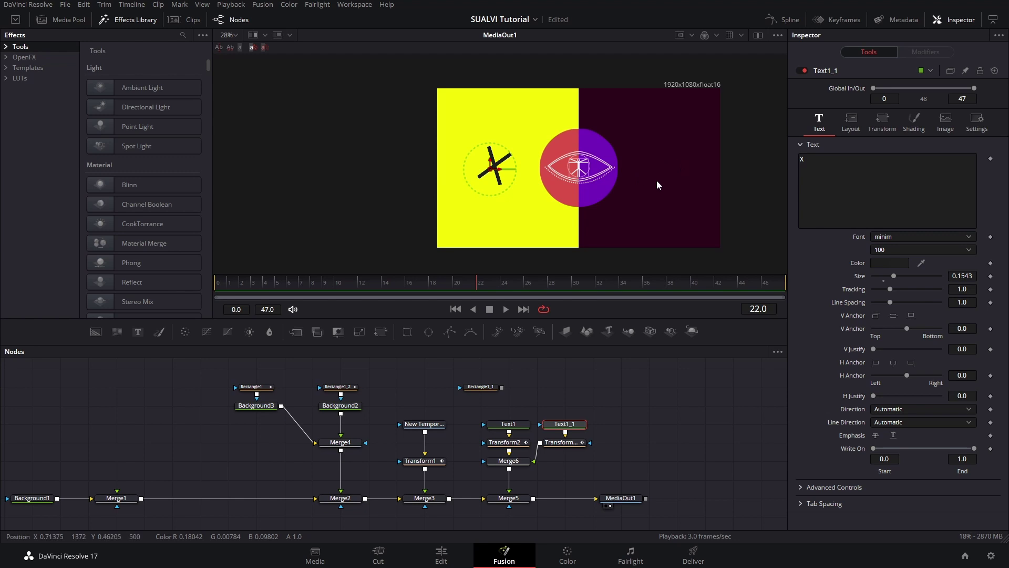
Step: On Transform2_1 at frame 14, shift Path1_1 Center X right to 0.616
{"action": "left_click", "coordinate": [576, 446]}
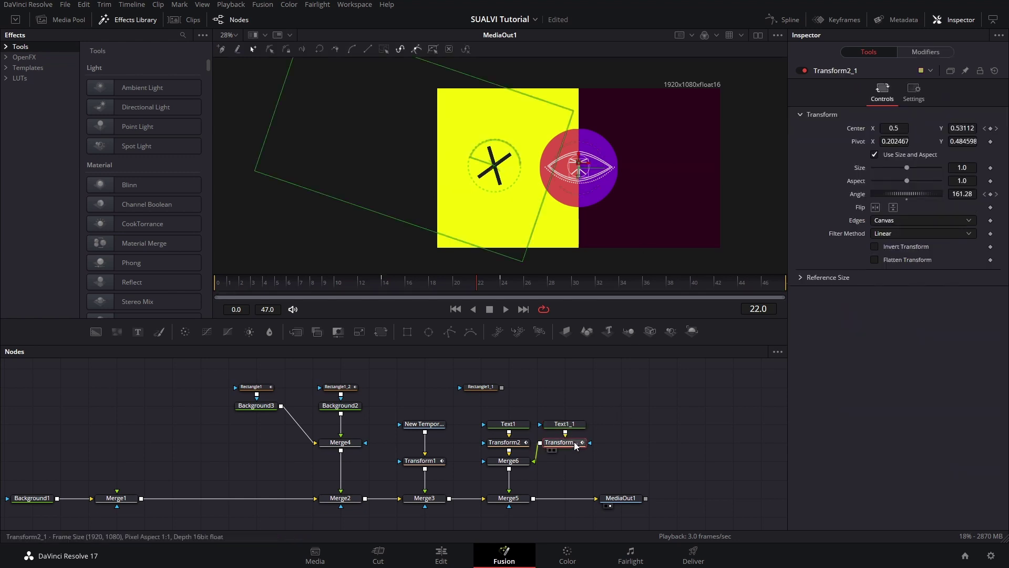
{"action": "left_click", "coordinate": [384, 283]}
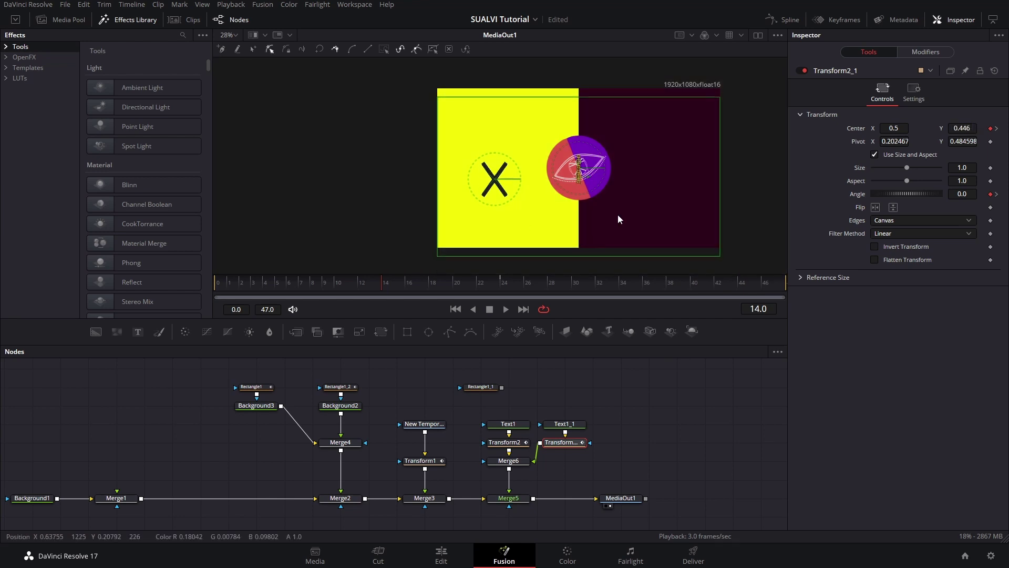
{"action": "left_click", "coordinate": [929, 51]}
{"action": "left_click_drag", "start_coordinate": [891, 129], "coordinate": [916, 129]}
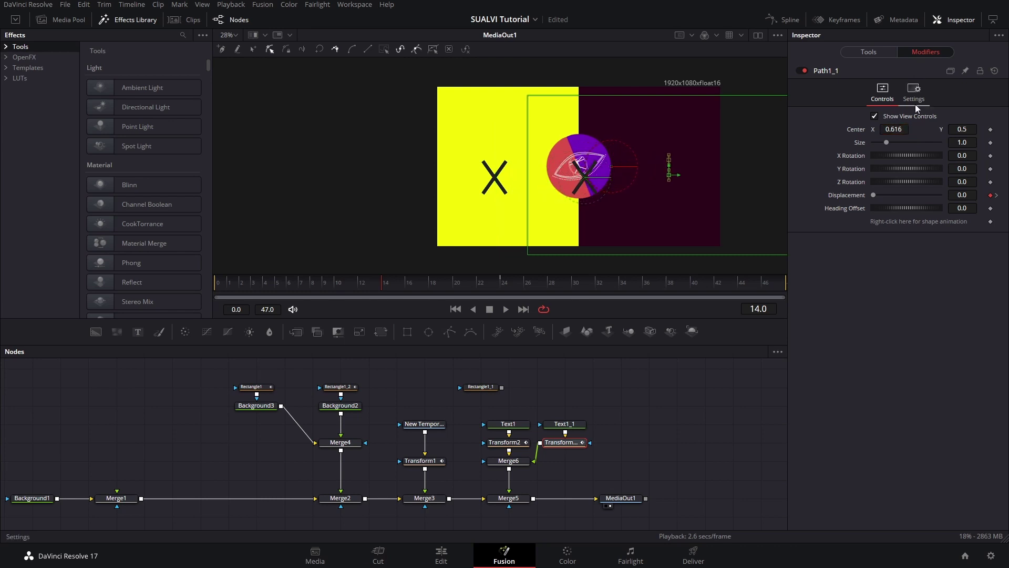
Step: Set Path1_1 Center X to 0.75, then nudge the second X further into the purple half
{"action": "left_click", "coordinate": [893, 129]}
{"action": "key", "text": "BackSpace"}
{"action": "type", "text": "0.75"}
{"action": "key", "text": "Tab"}
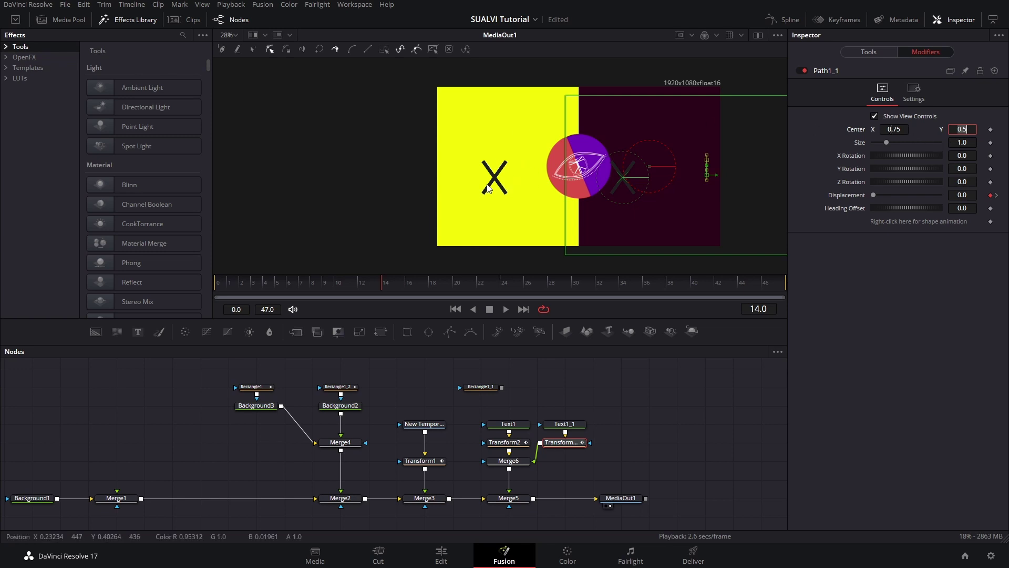
{"action": "key", "text": "Return"}
{"action": "left_click_drag", "start_coordinate": [895, 129], "coordinate": [912, 129]}
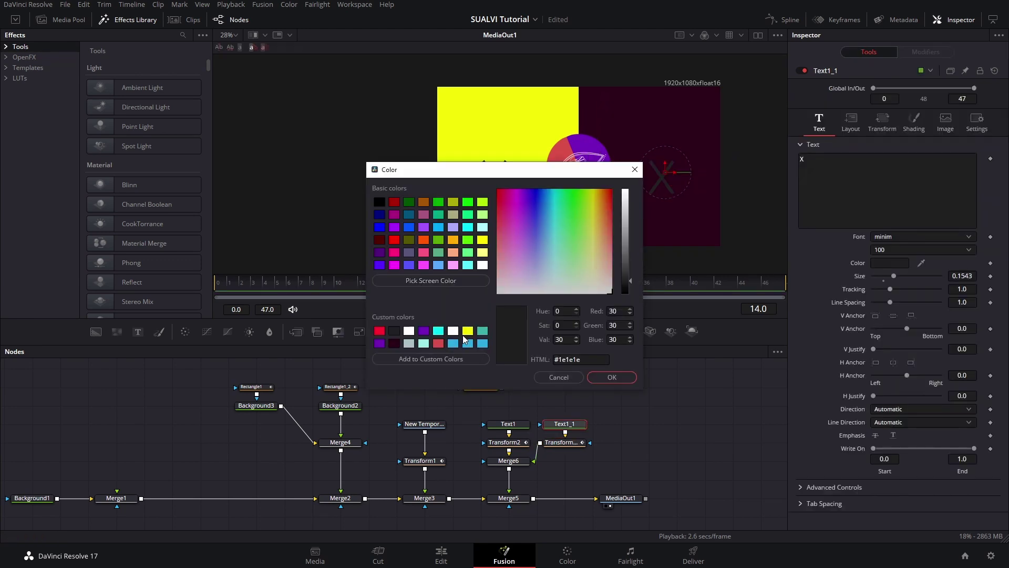
Step: Color the second X yellow and the first X dark maroon
{"action": "left_click", "coordinate": [467, 331]}
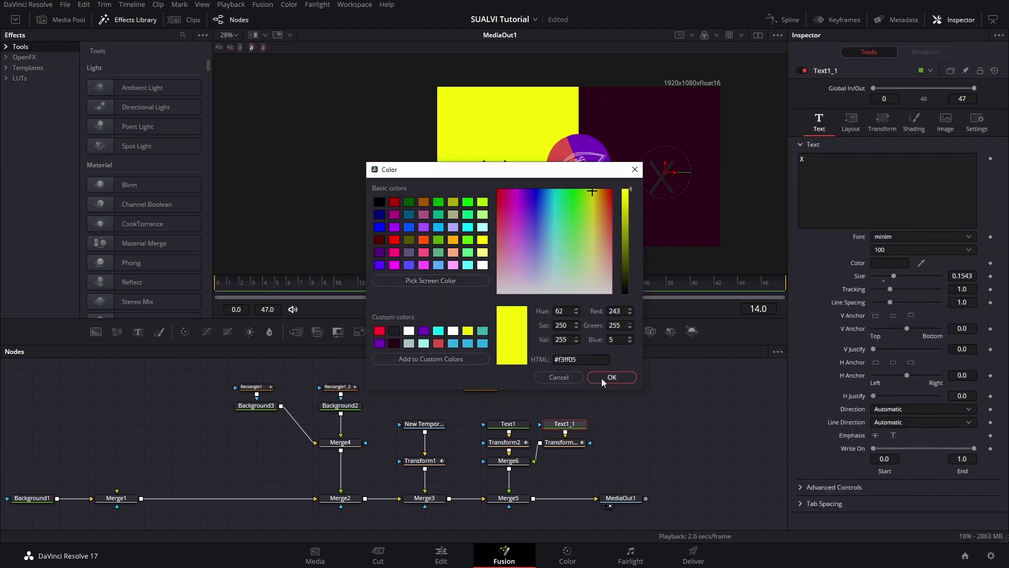
{"action": "left_click", "coordinate": [612, 377]}
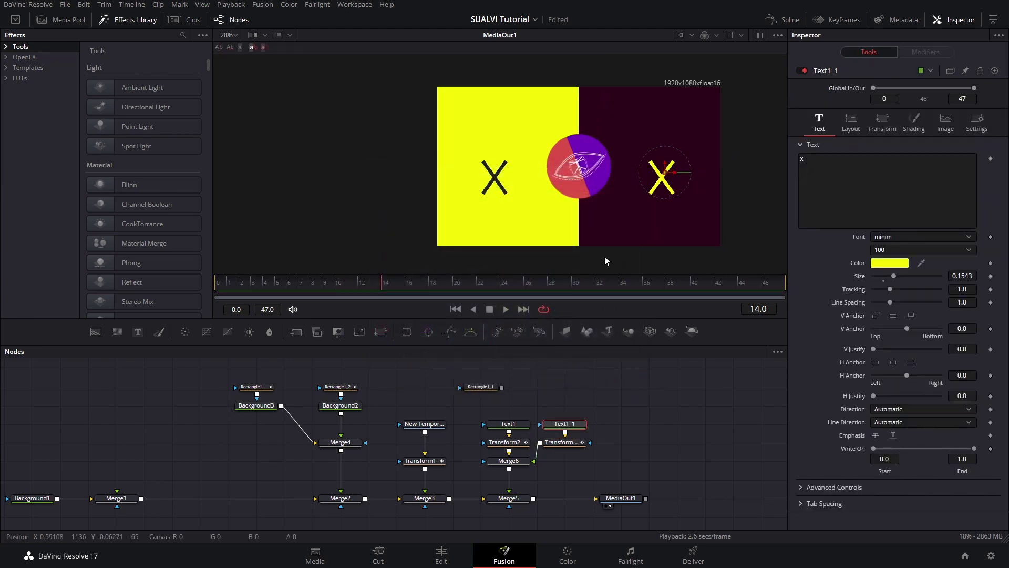
{"action": "left_click", "coordinate": [507, 424]}
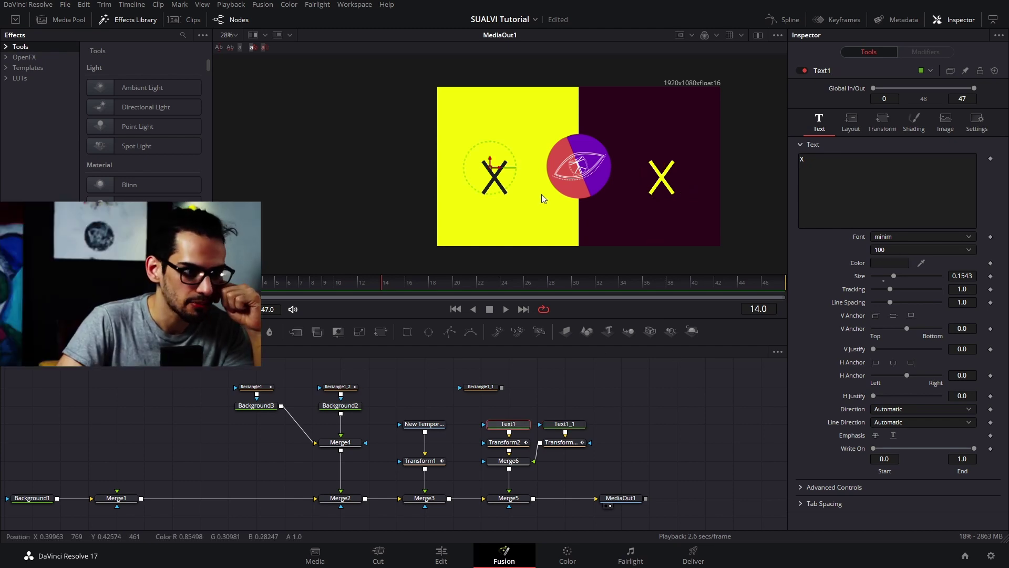
{"action": "left_click", "coordinate": [879, 264]}
{"action": "left_click", "coordinate": [394, 343]}
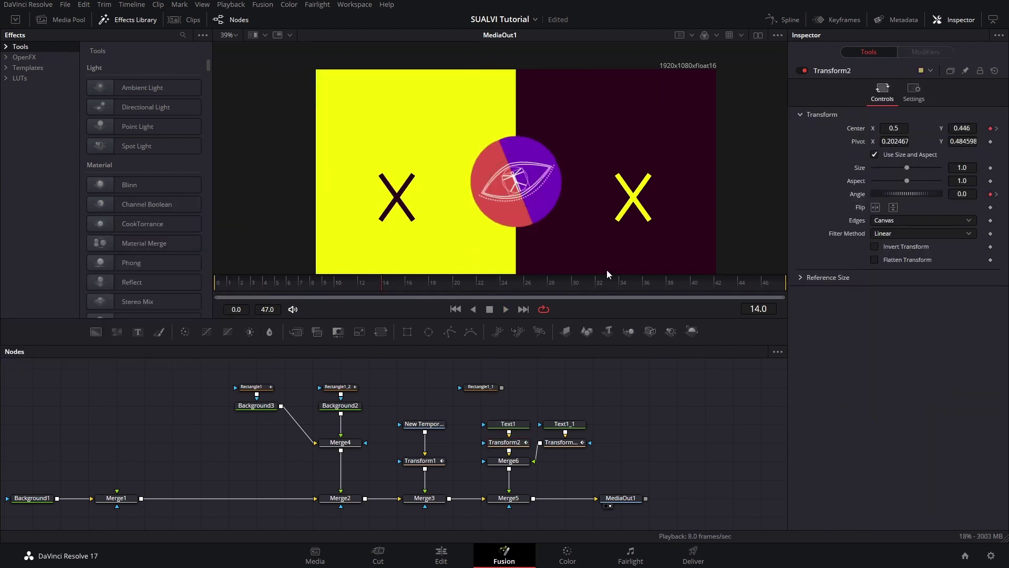
{"action": "left_click", "coordinate": [415, 282]}
{"action": "left_click", "coordinate": [383, 282]}
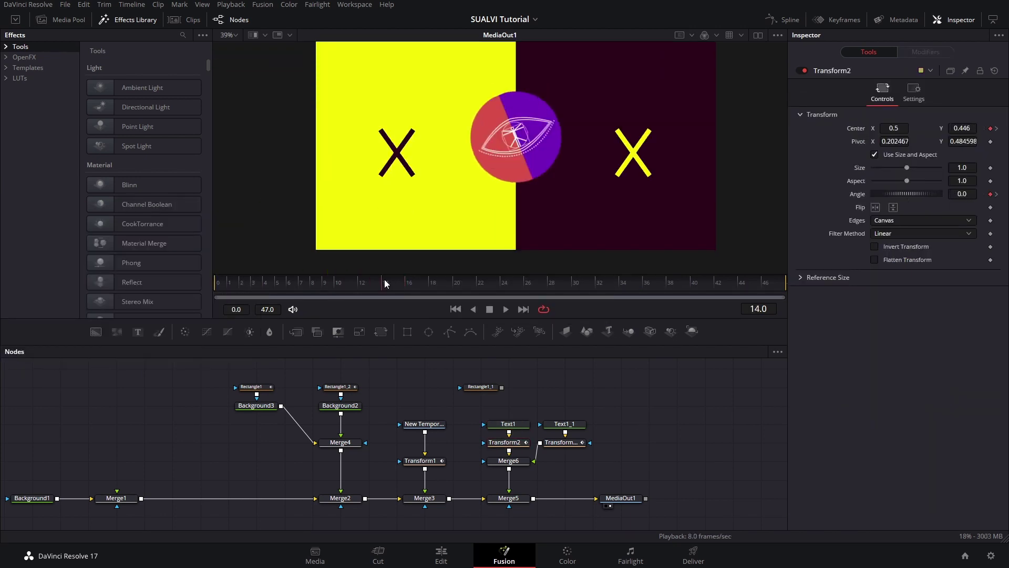
{"action": "left_click", "coordinate": [508, 497]}
Step: Keyframe Merge5 Blend to 0 at frame 14, 1.0 at frame 21 and 0 at frame 26
{"action": "mouse_move", "coordinate": [402, 288]}
{"action": "left_mouse_down"}
{"action": "mouse_move", "coordinate": [426, 285]}
{"action": "mouse_move", "coordinate": [368, 286]}
{"action": "mouse_move", "coordinate": [382, 286]}
{"action": "left_mouse_up"}
{"action": "left_click_drag", "start_coordinate": [939, 254], "coordinate": [867, 254]}
{"action": "left_click_drag", "start_coordinate": [432, 287], "coordinate": [467, 288]}
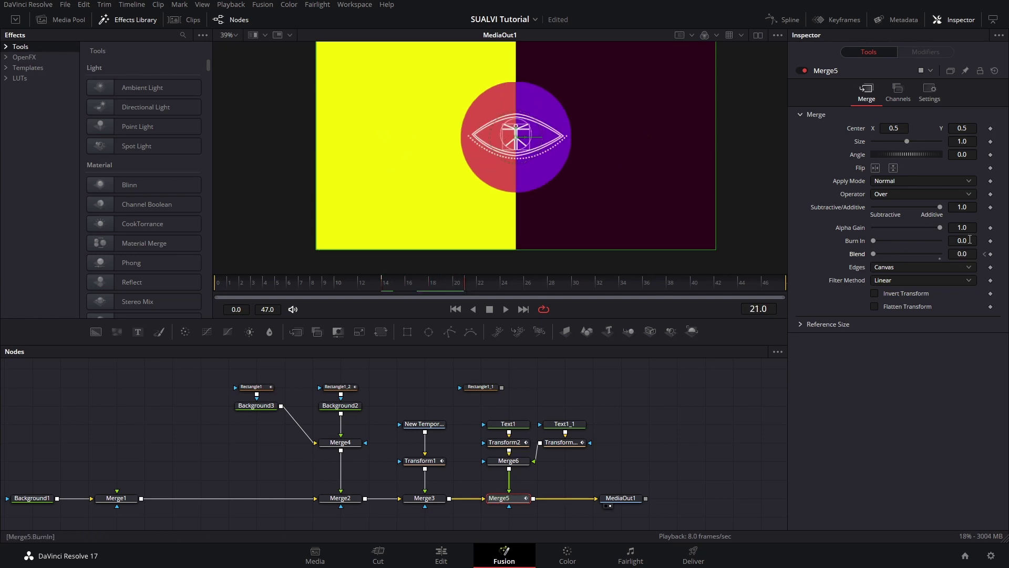
{"action": "left_click_drag", "start_coordinate": [873, 254], "coordinate": [948, 260]}
{"action": "left_click_drag", "start_coordinate": [481, 290], "coordinate": [524, 289]}
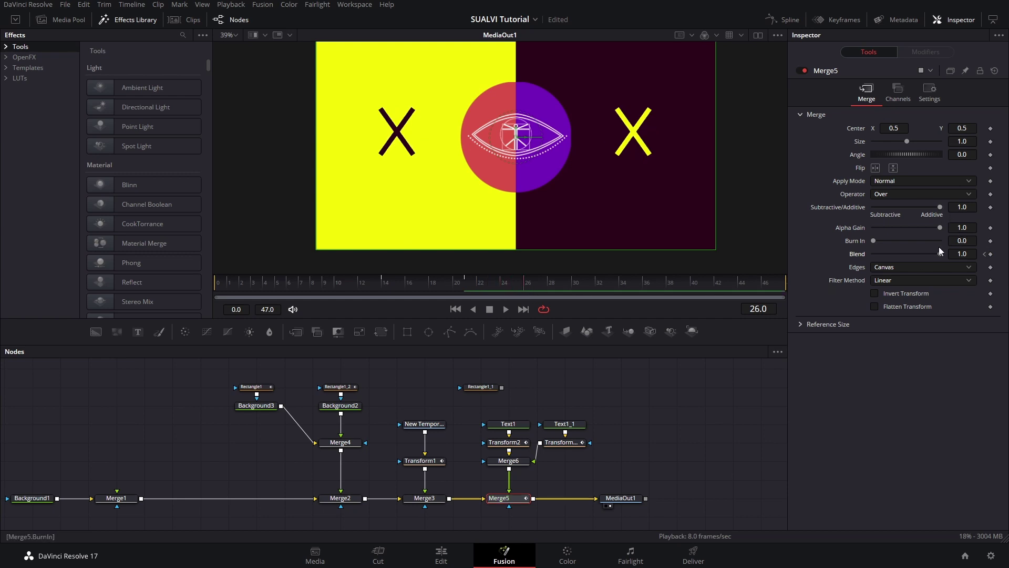
{"action": "left_click_drag", "start_coordinate": [943, 254], "coordinate": [873, 254]}
Step: Check the blend curve and scrub the X marks' fade from frame 14 onward
{"action": "left_click", "coordinate": [780, 20]}
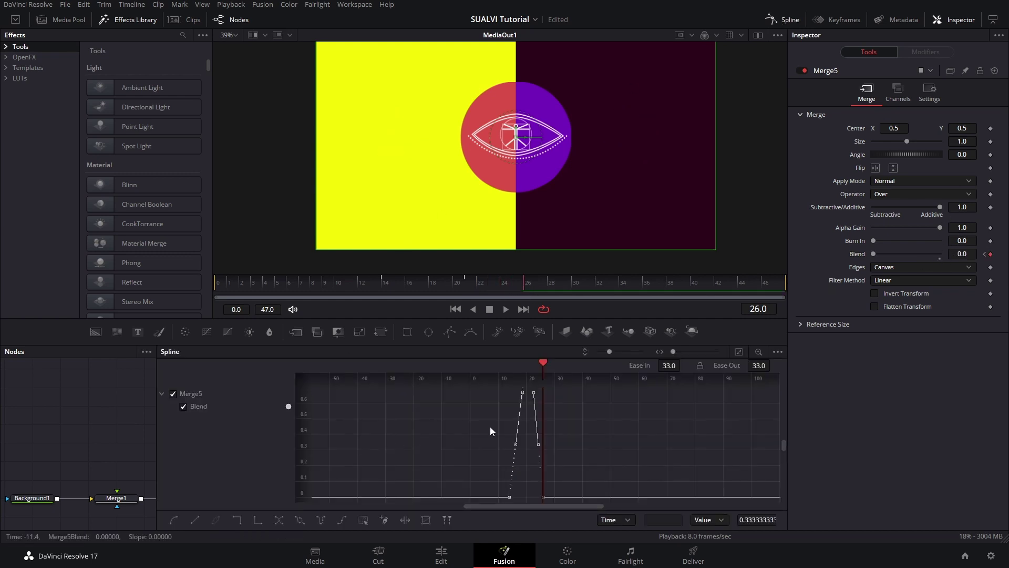
{"action": "left_click", "coordinate": [783, 20]}
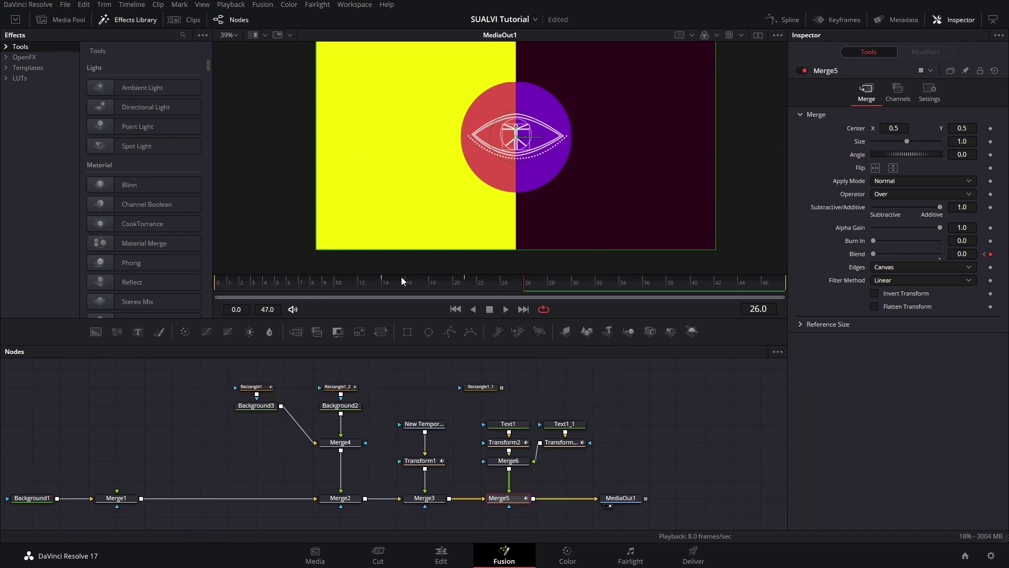
{"action": "left_click", "coordinate": [383, 287]}
{"action": "left_click", "coordinate": [386, 283]}
{"action": "left_click_drag", "start_coordinate": [386, 283], "coordinate": [525, 289]}
Step: Smooth Transform1's size and angle keys, then copy them later and reverse them so the logo spins out
{"action": "left_click", "coordinate": [418, 461]}
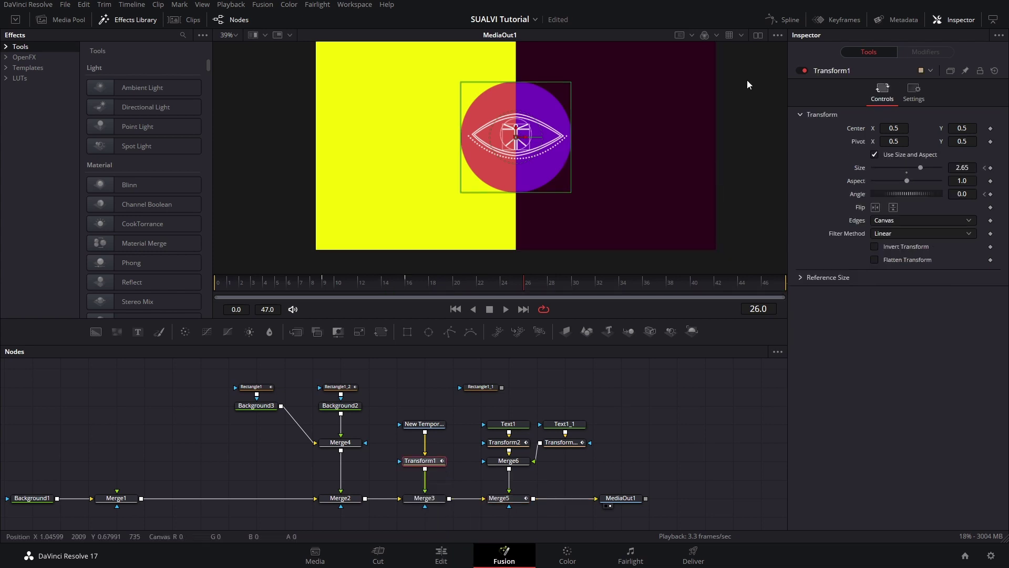
{"action": "left_click", "coordinate": [794, 18]}
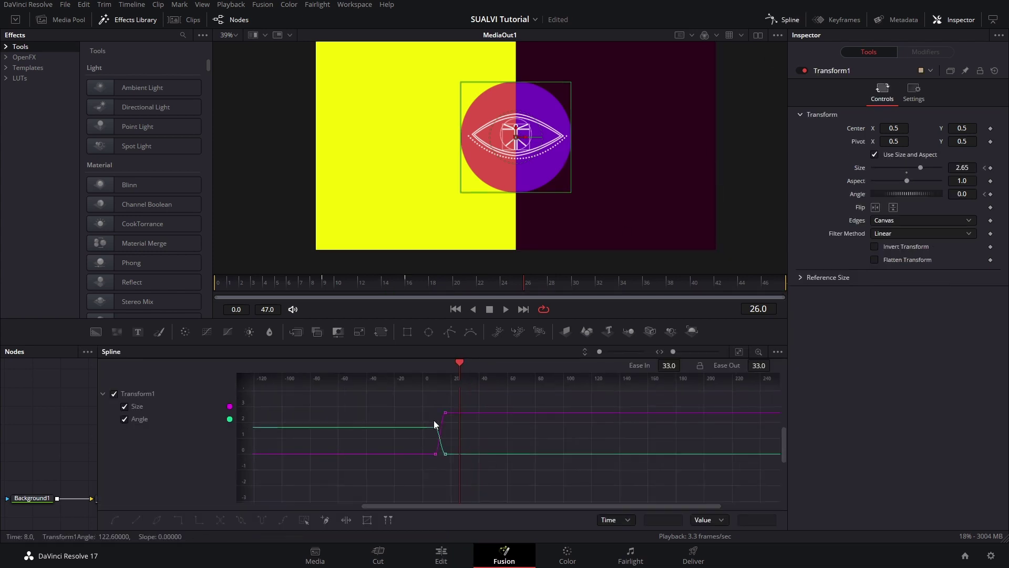
{"action": "left_click_drag", "start_coordinate": [405, 405], "coordinate": [474, 476]}
{"action": "key", "text": "s"}
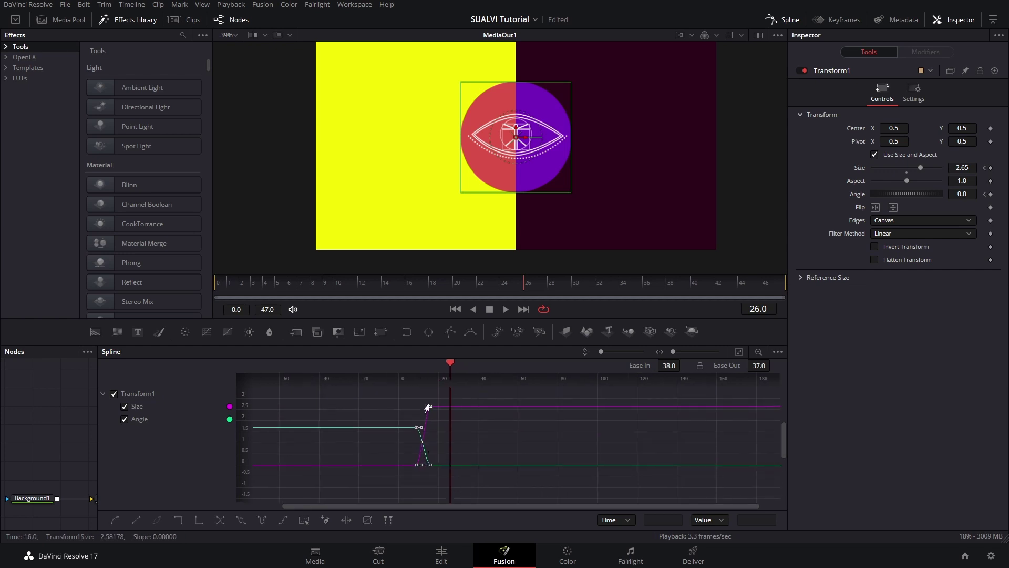
{"action": "left_click_drag", "start_coordinate": [429, 409], "coordinate": [468, 420]}
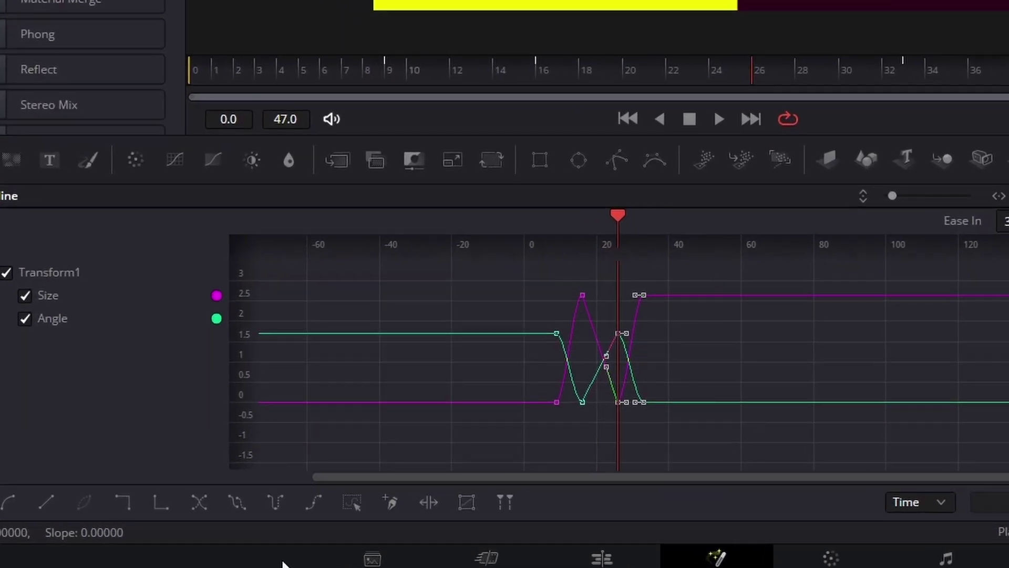
{"action": "left_click", "coordinate": [200, 510]}
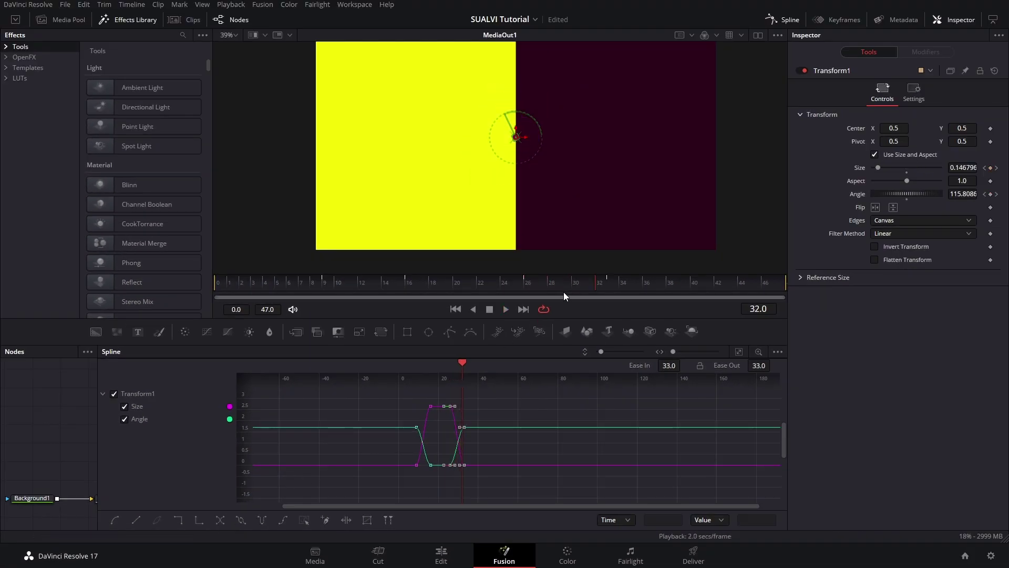
{"action": "left_click", "coordinate": [790, 21]}
{"action": "mouse_move", "coordinate": [584, 283]}
{"action": "left_mouse_down"}
{"action": "mouse_move", "coordinate": [573, 288]}
{"action": "mouse_move", "coordinate": [597, 286]}
{"action": "left_mouse_up"}
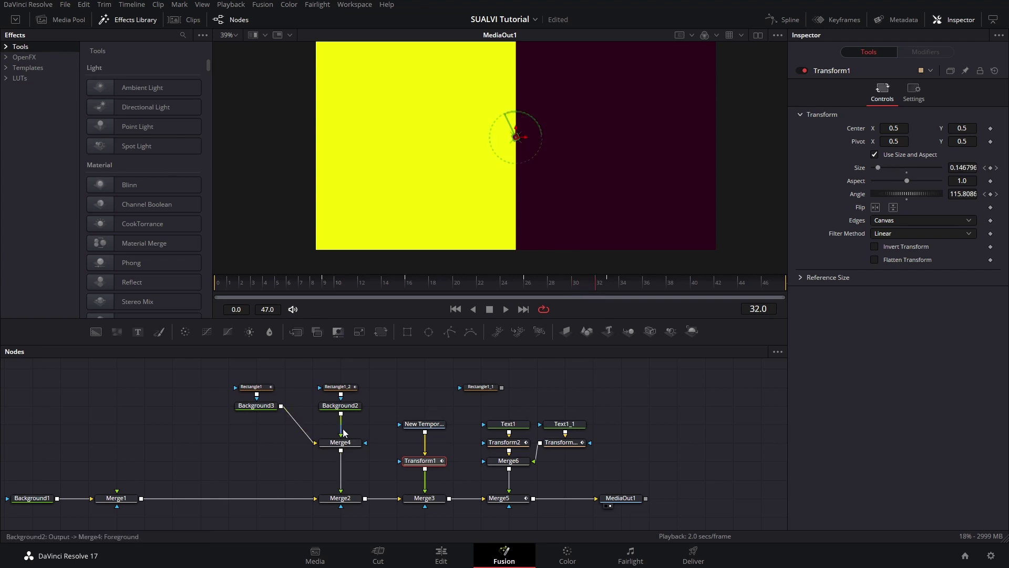
Step: Copy both rectangles' Displacement keyframes later in time and reverse them so the panels slide out
{"action": "left_click_drag", "start_coordinate": [217, 372], "coordinate": [374, 399]}
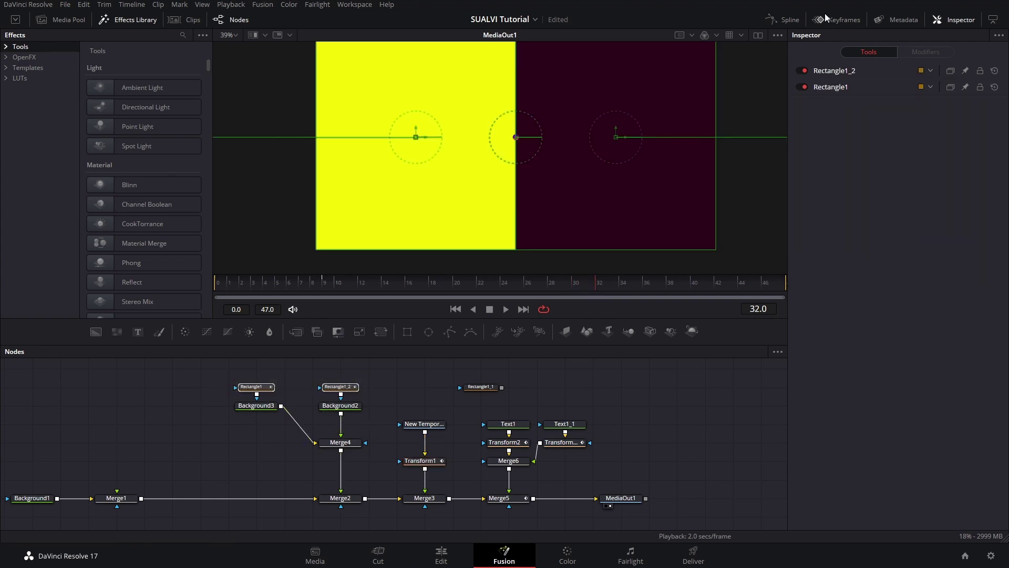
{"action": "left_click", "coordinate": [788, 19]}
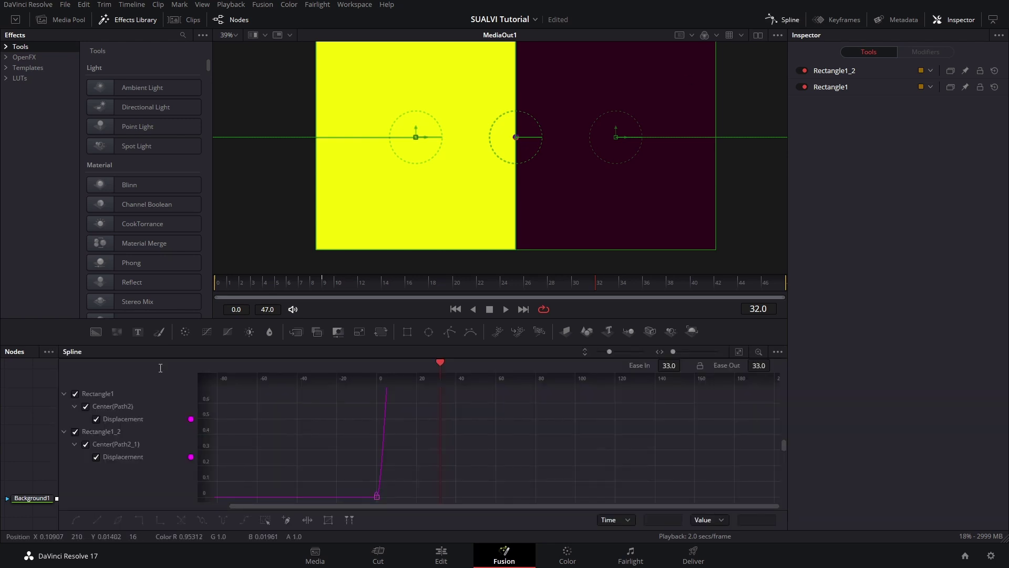
{"action": "left_click", "coordinate": [739, 352]}
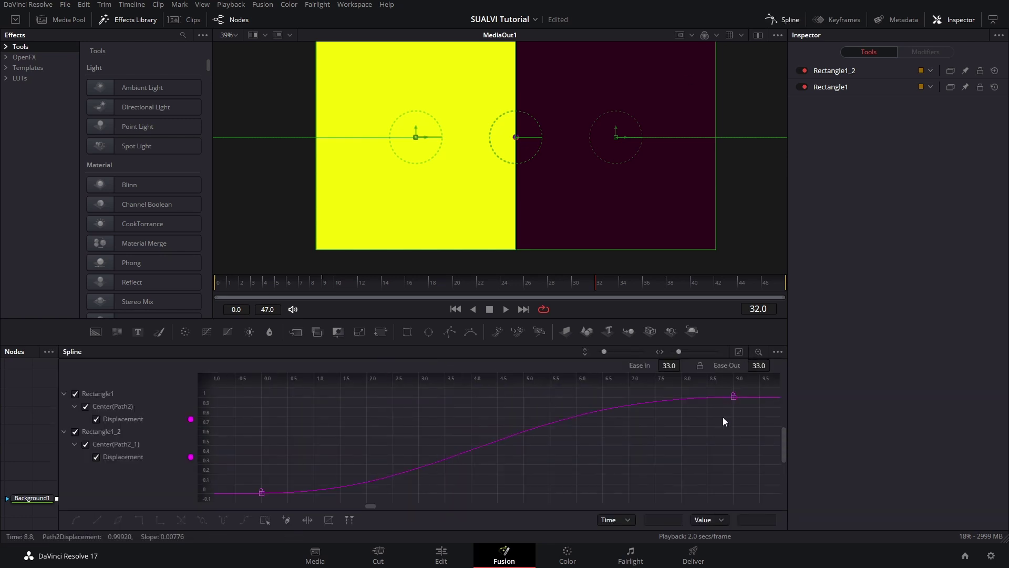
{"action": "scroll", "coordinate": [723, 418], "scroll_direction": "down", "scroll_amount": 5}
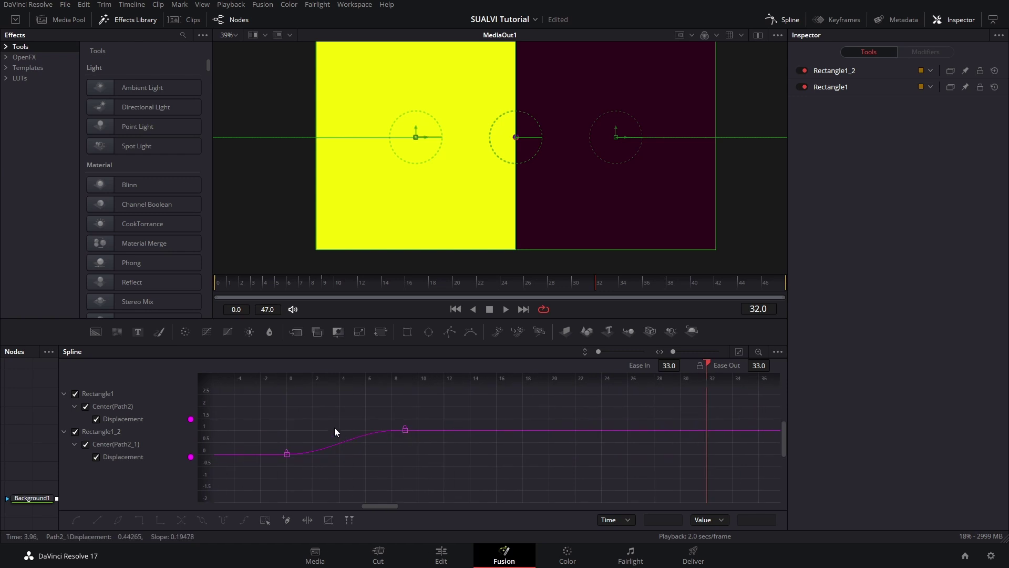
{"action": "left_click_drag", "start_coordinate": [252, 424], "coordinate": [429, 492]}
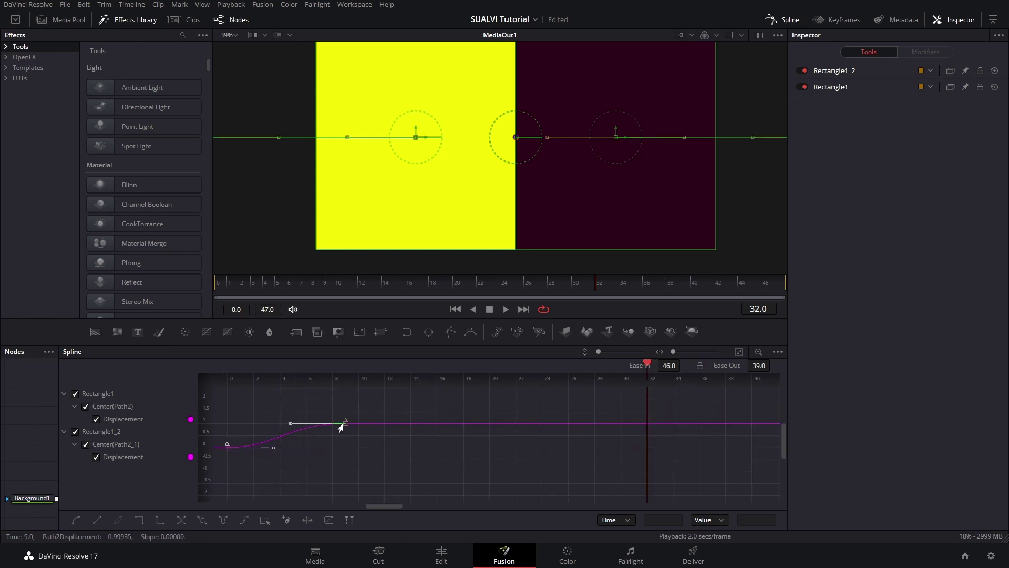
{"action": "left_click_drag", "start_coordinate": [345, 423], "coordinate": [759, 424]}
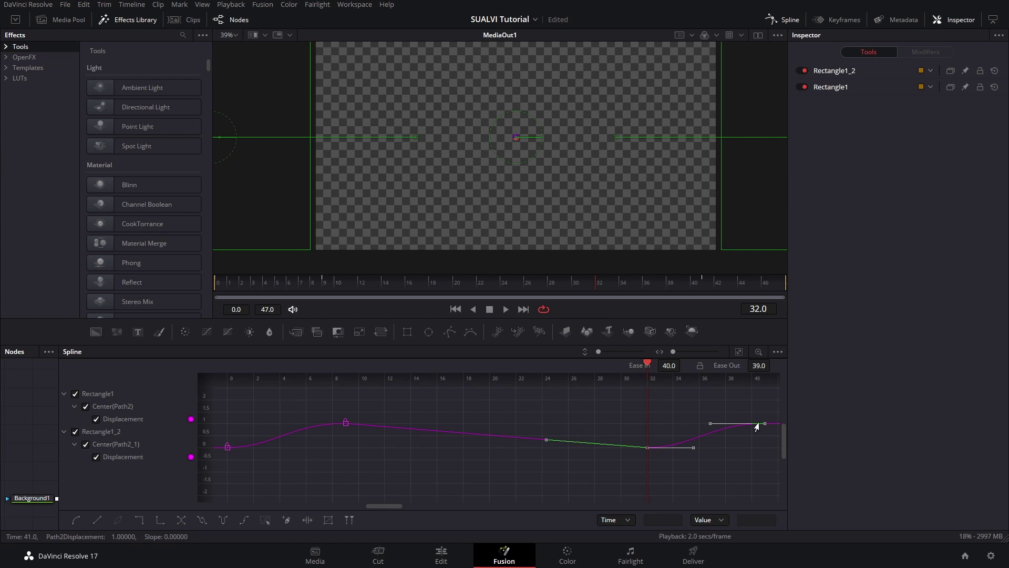
{"action": "left_click", "coordinate": [180, 520]}
{"action": "left_click_drag", "start_coordinate": [546, 284], "coordinate": [656, 291]}
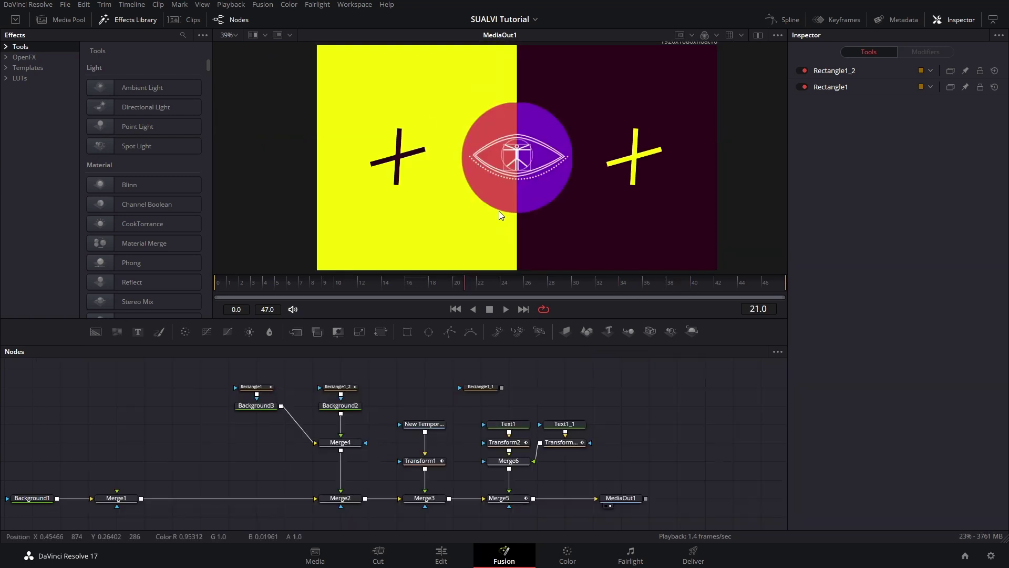
Step: Enable motion blur on Transform2 with shutter angle 30, and on Transform2_1
{"action": "left_click", "coordinate": [513, 443]}
{"action": "left_click", "coordinate": [919, 100]}
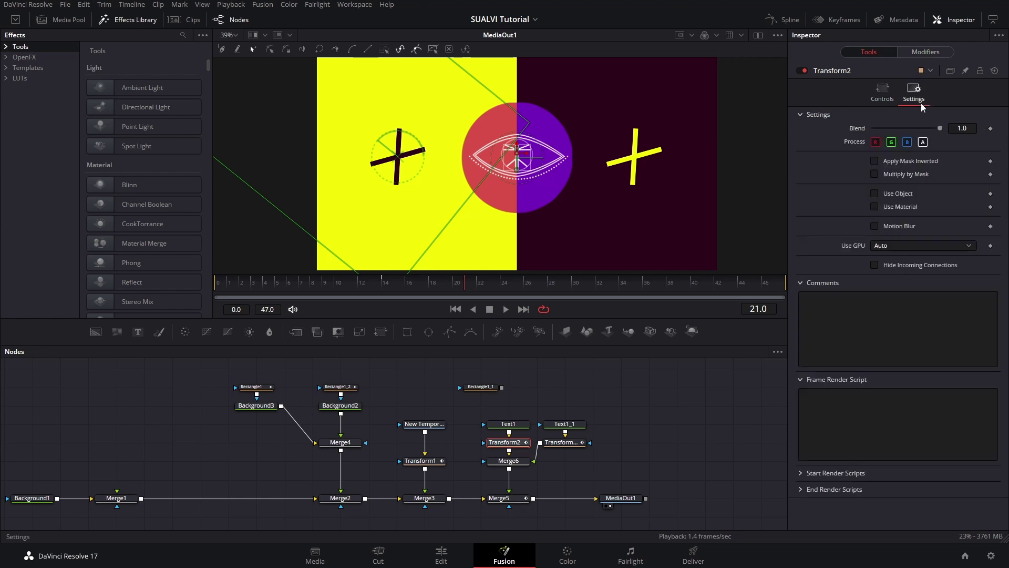
{"action": "left_click", "coordinate": [887, 226]}
{"action": "left_click_drag", "start_coordinate": [907, 253], "coordinate": [887, 252]}
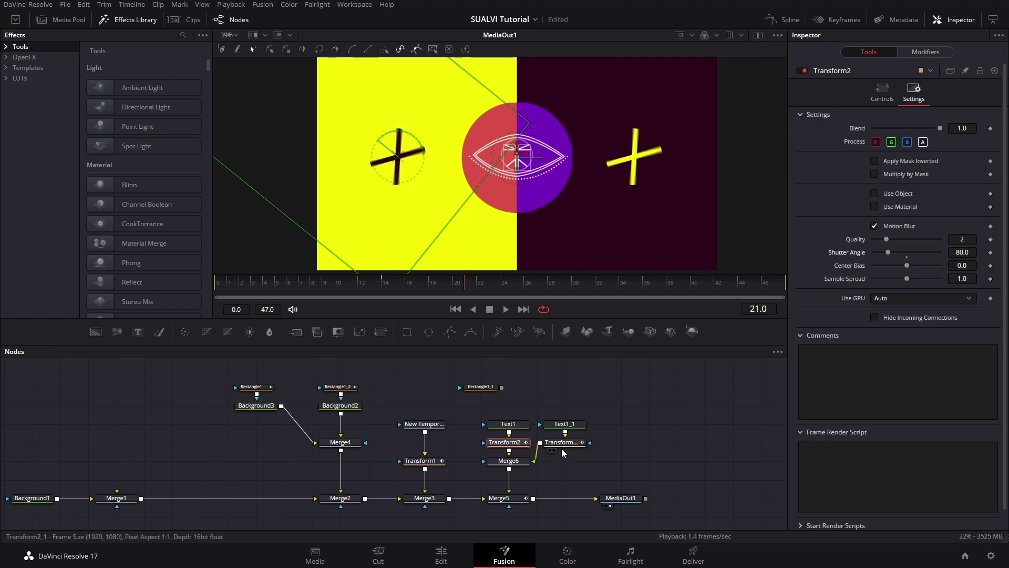
{"action": "left_click_drag", "start_coordinate": [888, 252], "coordinate": [878, 252]}
{"action": "left_click", "coordinate": [546, 446]}
{"action": "left_click", "coordinate": [912, 94]}
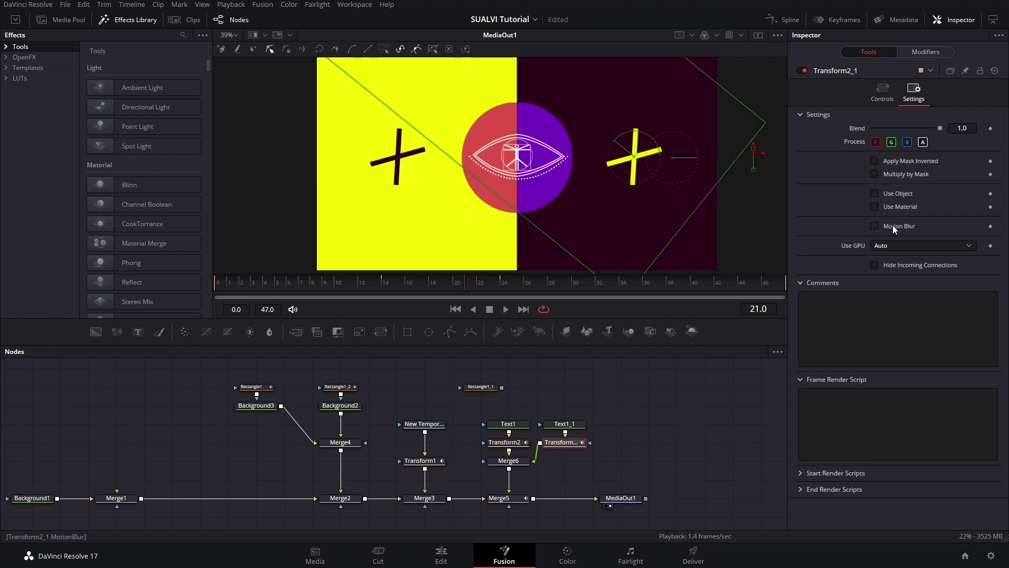
{"action": "left_click", "coordinate": [874, 226]}
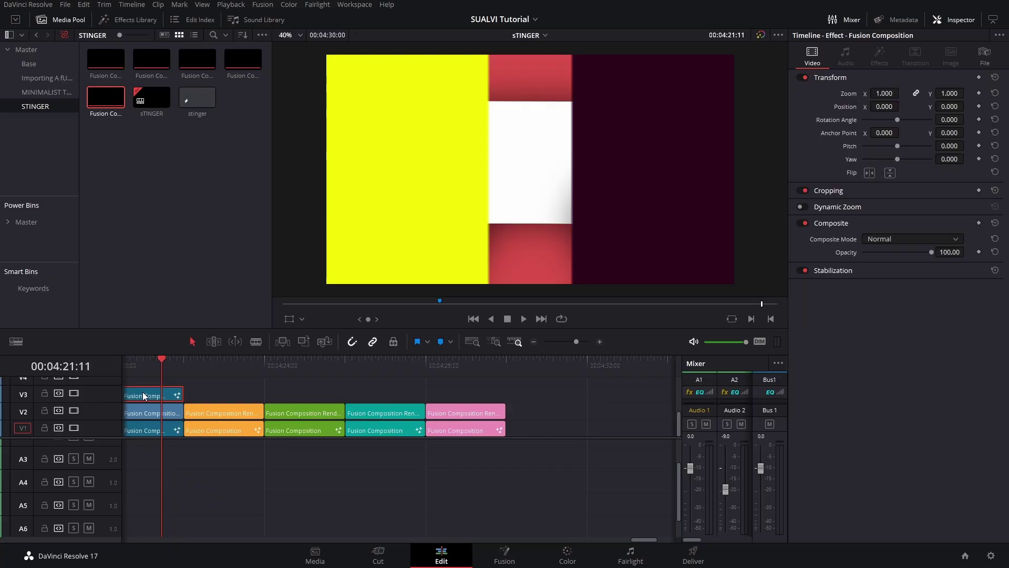
Step: Move the stinger Fusion Composition clip from V3 to V2 at about 04:32, then go to Deliver
{"action": "left_click_drag", "start_coordinate": [160, 395], "coordinate": [626, 416]}
{"action": "scroll", "coordinate": [510, 402], "scroll_direction": "right", "scroll_amount": 3}
{"action": "left_click", "coordinate": [518, 371]}
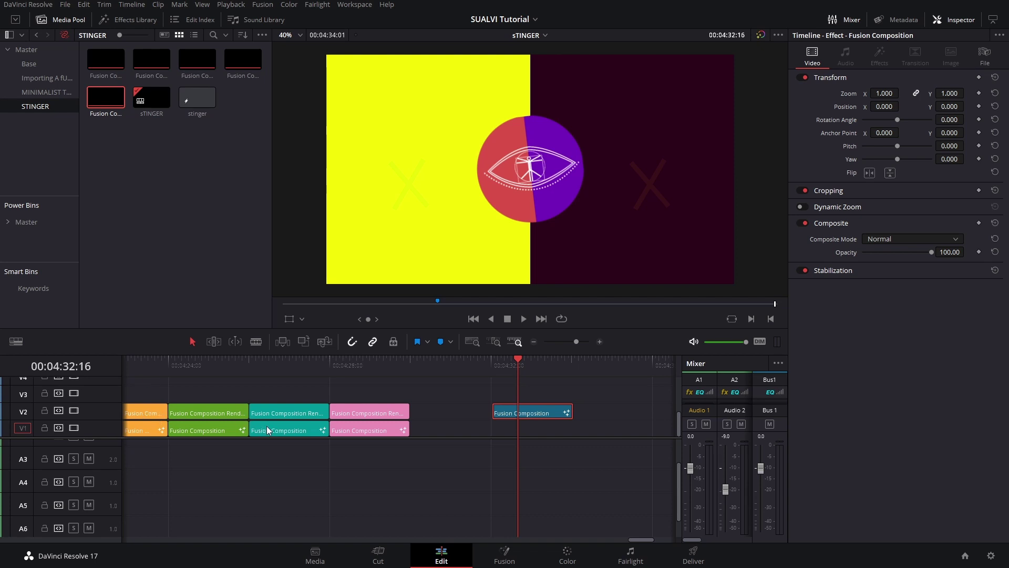
{"action": "key", "text": "space"}
{"action": "left_click", "coordinate": [693, 558]}
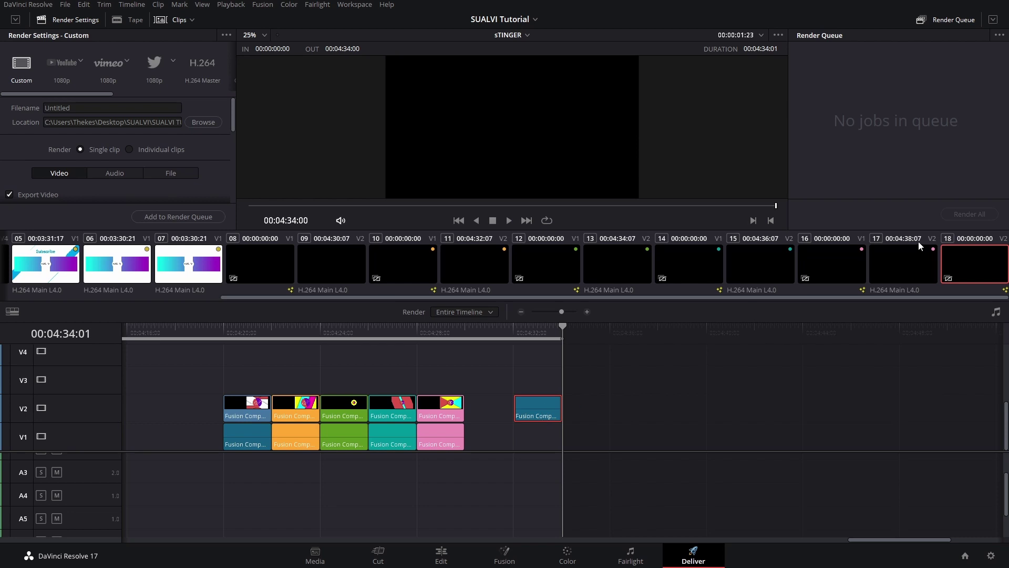
Step: Render only the stinger clip as QuickTime with Export Alpha enabled
{"action": "right_click", "coordinate": [973, 253]}
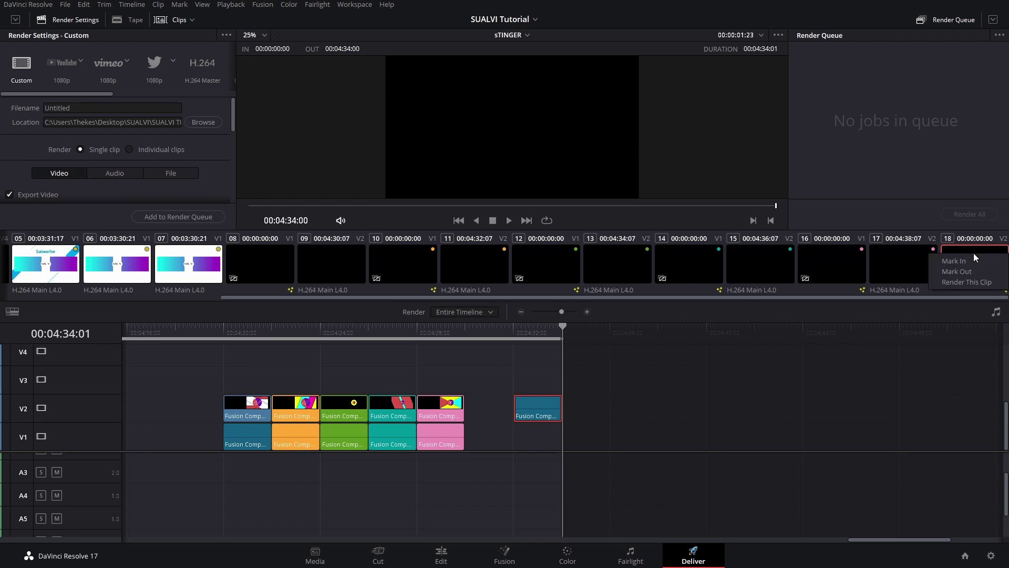
{"action": "left_click", "coordinate": [978, 282]}
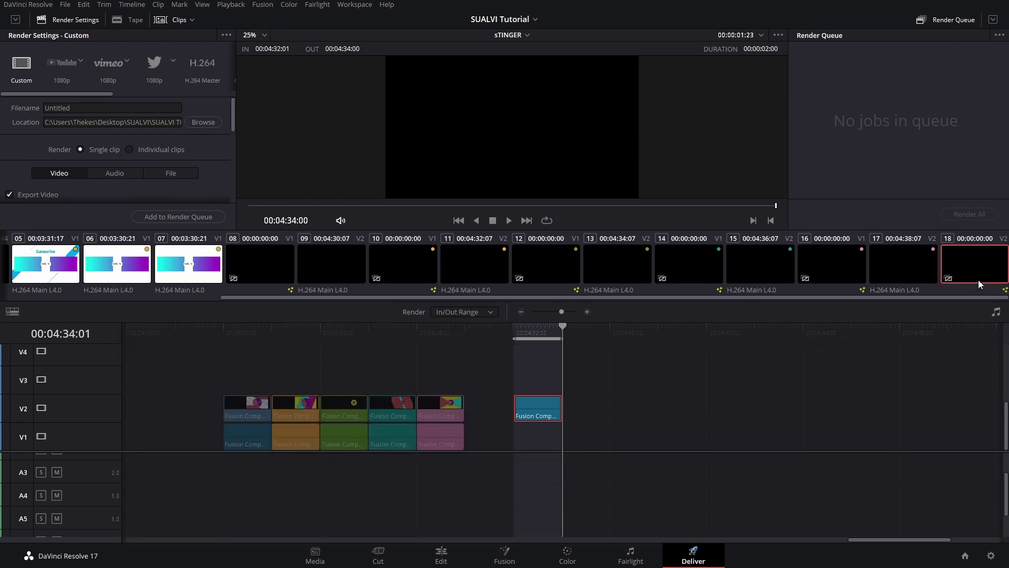
{"action": "scroll", "coordinate": [212, 154], "scroll_direction": "down", "scroll_amount": 3}
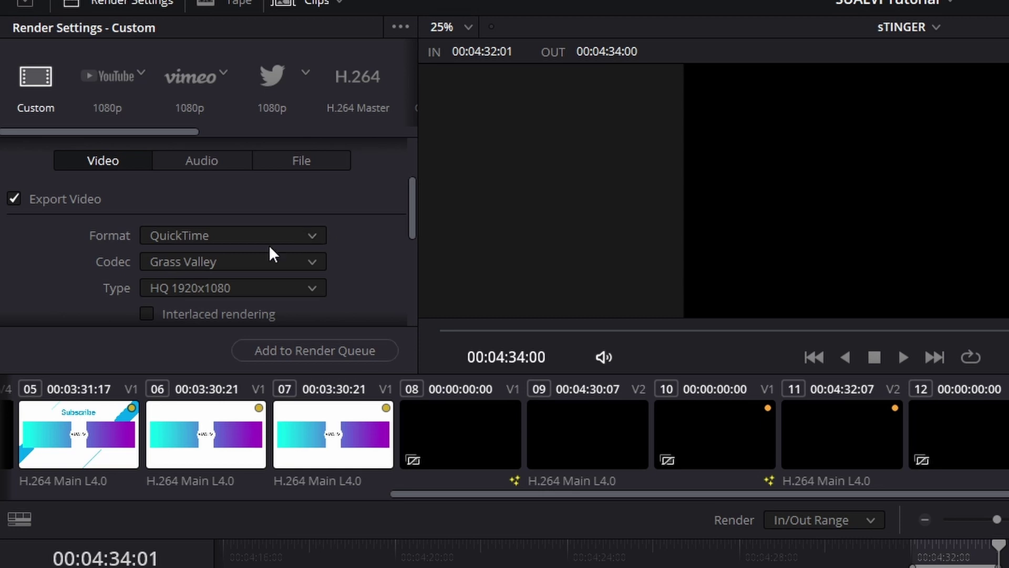
{"action": "left_click", "coordinate": [274, 237]}
{"action": "left_click", "coordinate": [375, 218]}
{"action": "scroll", "coordinate": [294, 252], "scroll_direction": "down", "scroll_amount": 3}
{"action": "scroll", "coordinate": [315, 244], "scroll_direction": "up", "scroll_amount": 3}
{"action": "scroll", "coordinate": [324, 241], "scroll_direction": "down", "scroll_amount": 2}
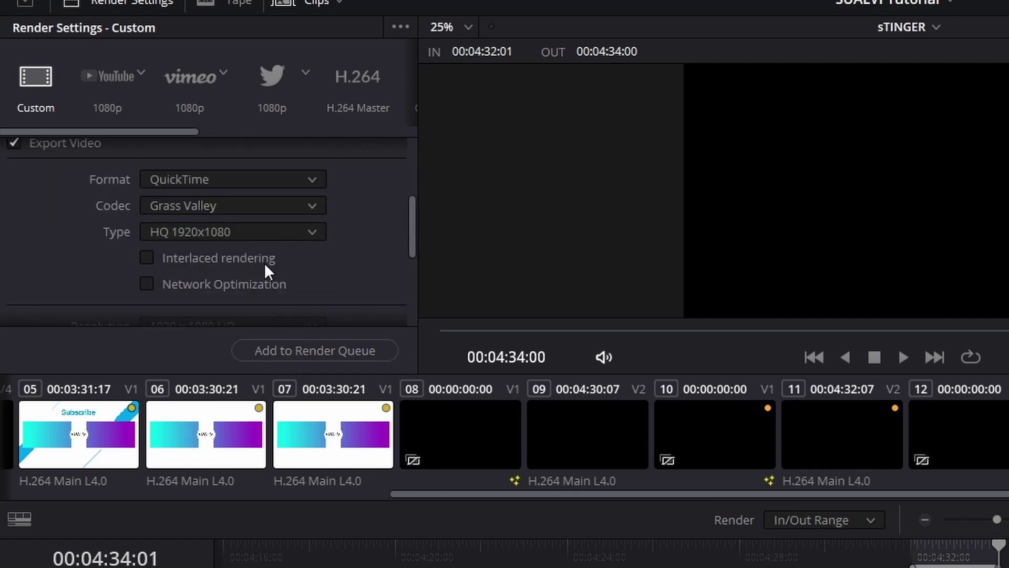
{"action": "scroll", "coordinate": [258, 273], "scroll_direction": "down", "scroll_amount": 2}
{"action": "scroll", "coordinate": [258, 268], "scroll_direction": "down", "scroll_amount": 2}
{"action": "left_click", "coordinate": [193, 269]}
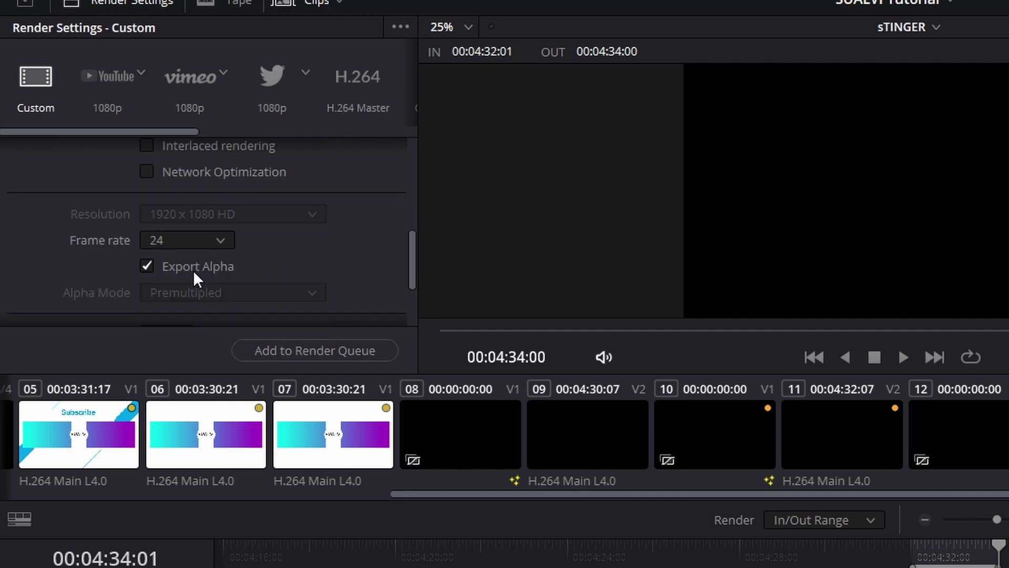
{"action": "scroll", "coordinate": [341, 276], "scroll_direction": "down", "scroll_amount": 4}
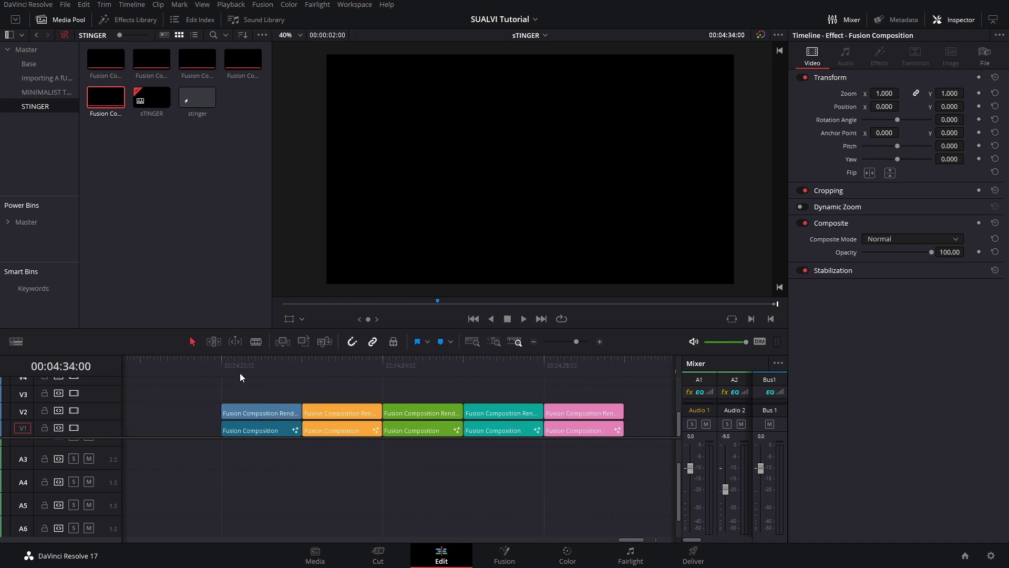
Step: Scrub past the earlier transitions and open the orange V1 clip in the Fusion page
{"action": "left_click_drag", "start_coordinate": [240, 376], "coordinate": [588, 388]}
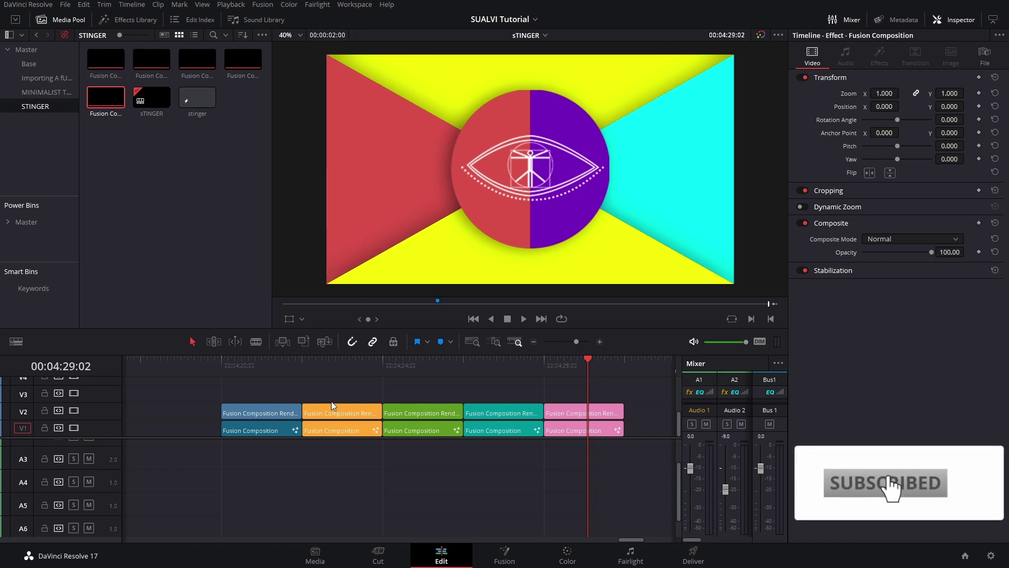
{"action": "left_click", "coordinate": [342, 361]}
{"action": "right_click", "coordinate": [343, 432]}
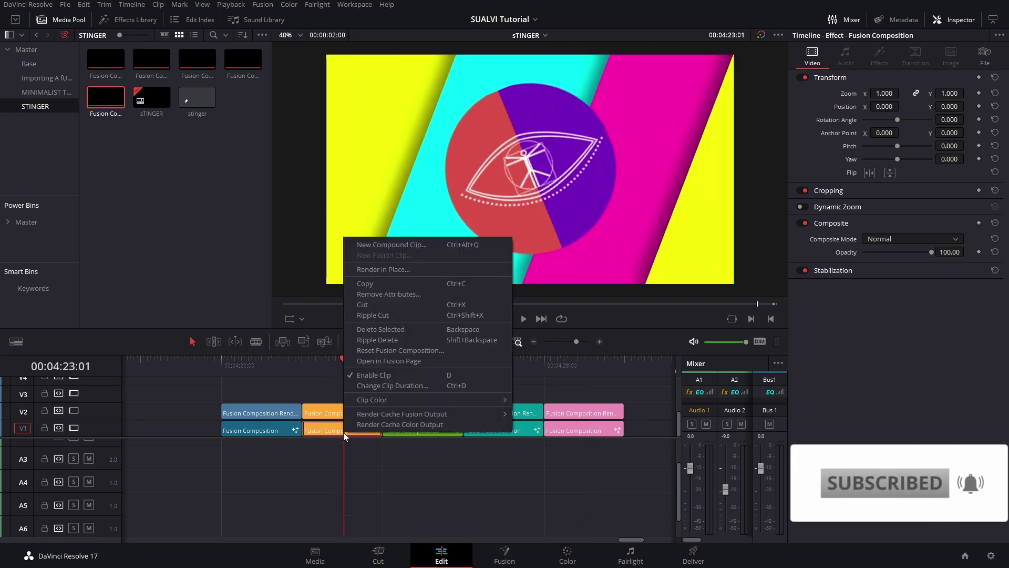
{"action": "left_click", "coordinate": [393, 362]}
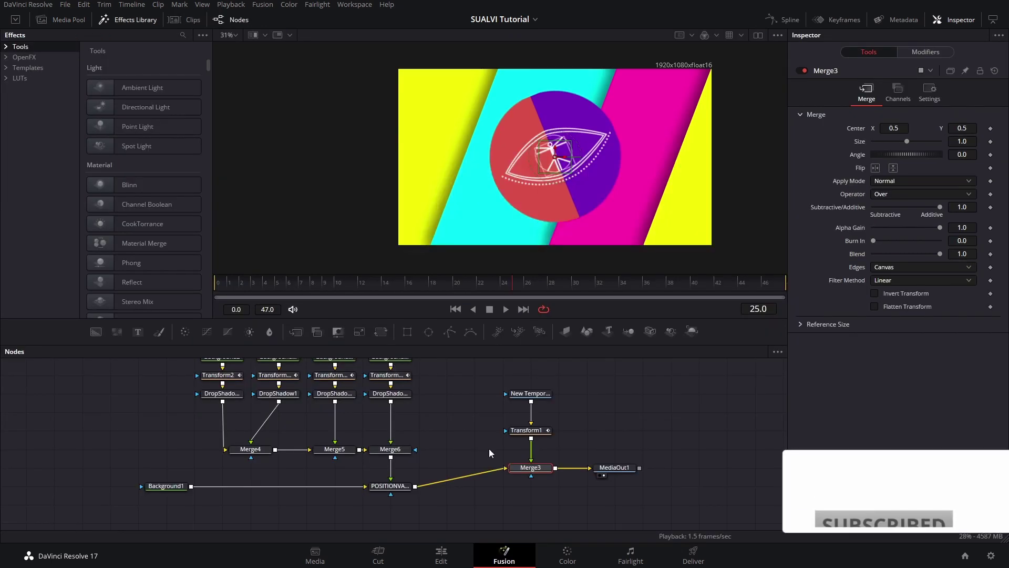
Step: Switch the POSITIONVARIATION merge node to Version 2 to mirror the stripes horizontally
{"action": "scroll", "coordinate": [486, 460], "scroll_direction": "up", "scroll_amount": 2}
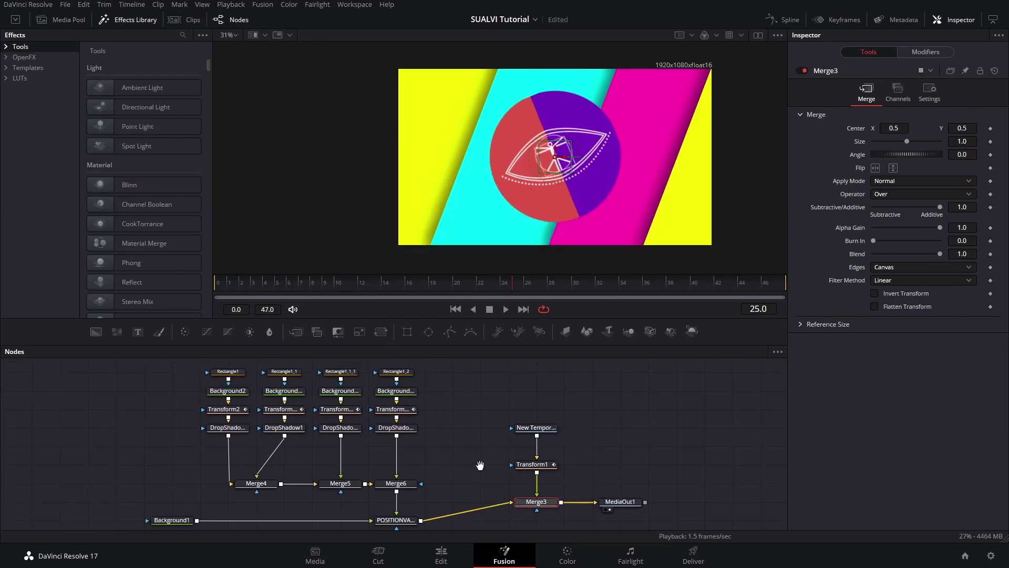
{"action": "left_click", "coordinate": [403, 511]}
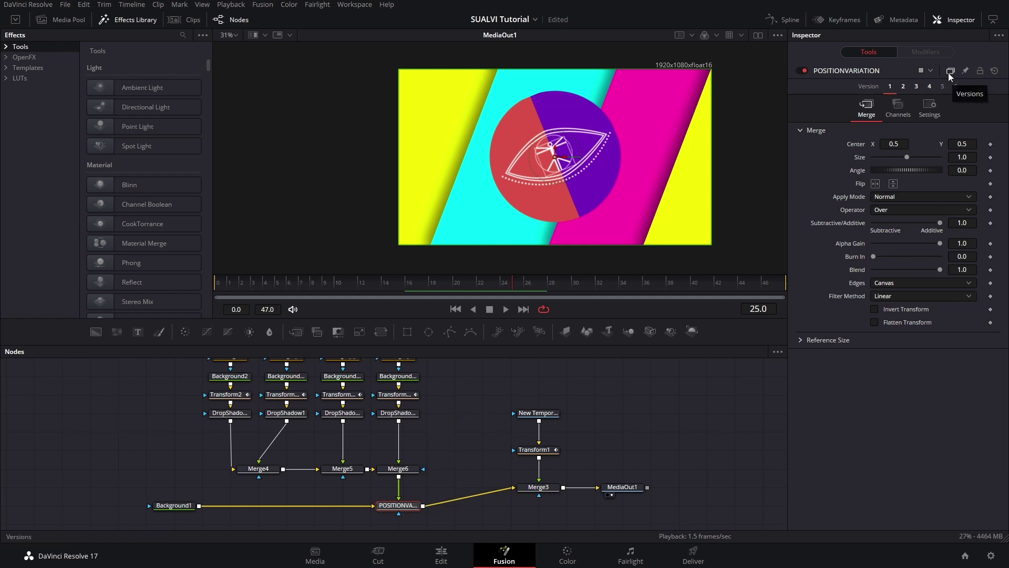
{"action": "left_click", "coordinate": [904, 87]}
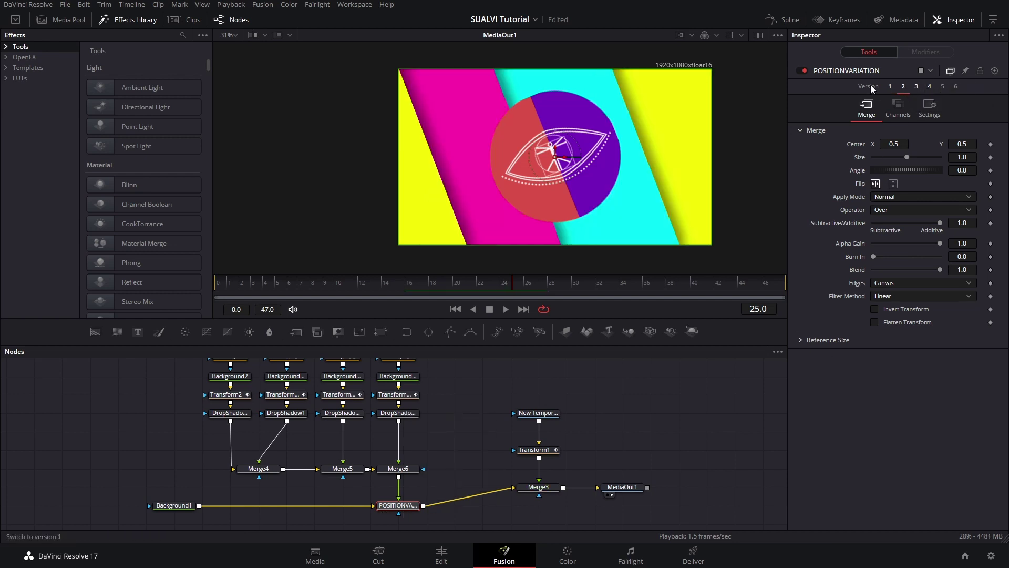
Step: Rewind near the start and play the animation to preview the mirrored panels
{"action": "left_click_drag", "start_coordinate": [290, 285], "coordinate": [245, 288]}
{"action": "key", "text": "space"}
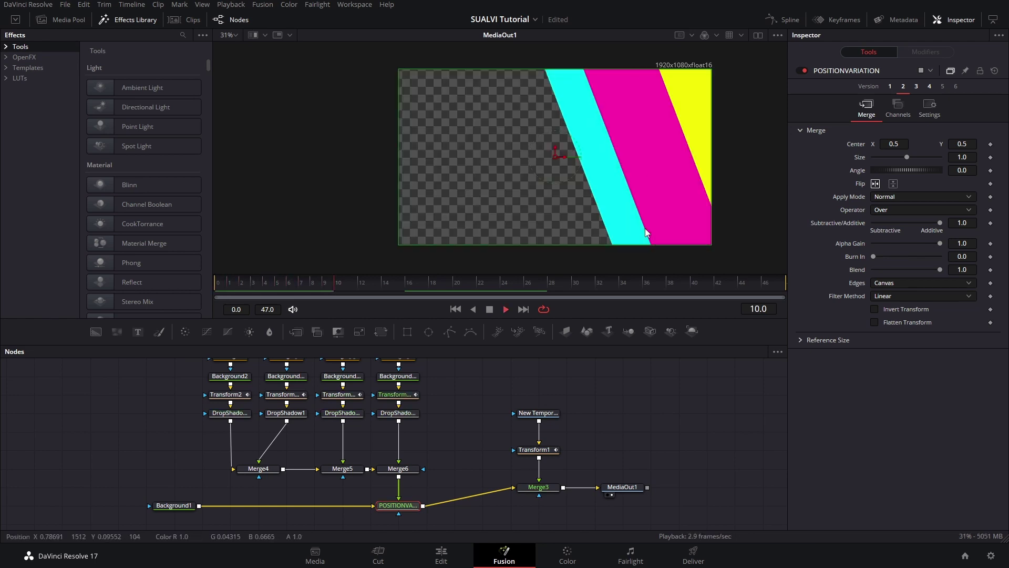
{"action": "key", "text": "space"}
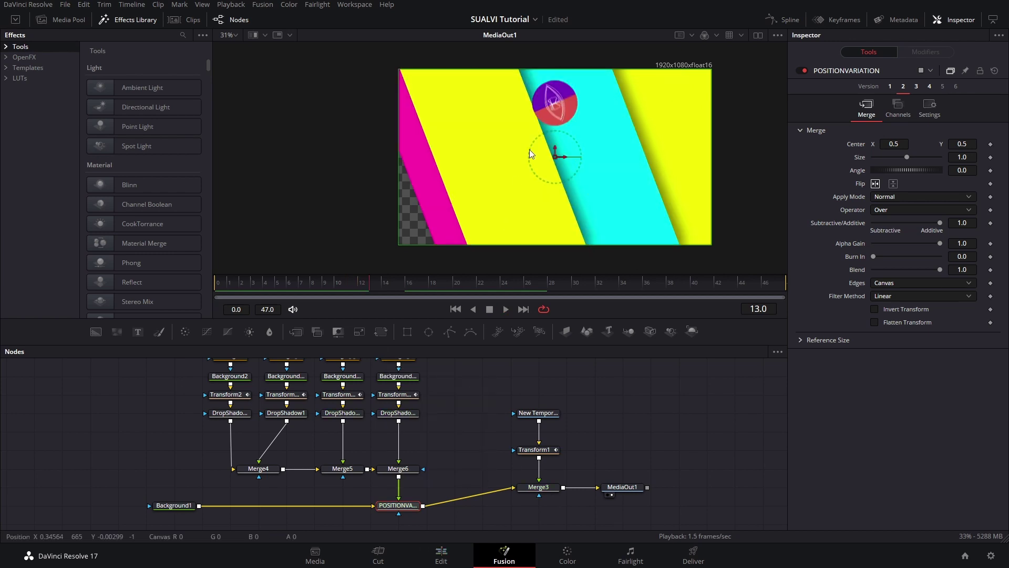
Step: Put Transform1 on Version 2, undo a trial path bend, compare Version 3, then return to 2
{"action": "left_click", "coordinate": [547, 450]}
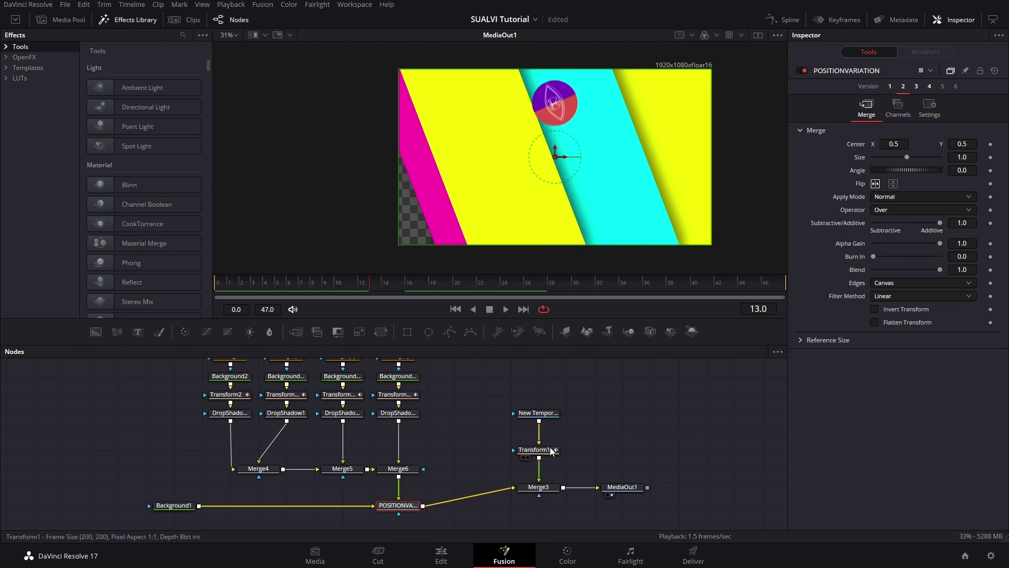
{"action": "left_click", "coordinate": [902, 86]}
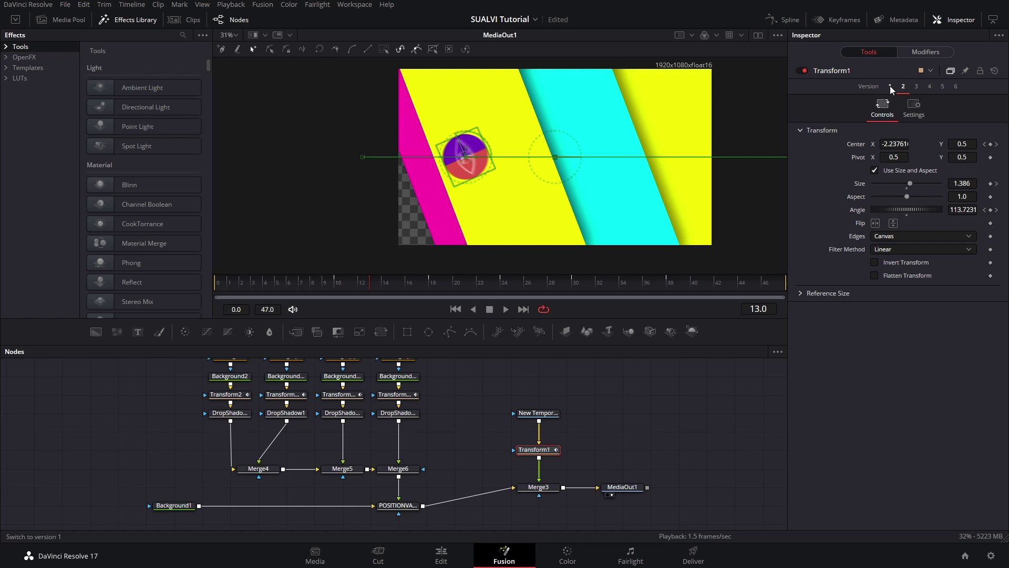
{"action": "left_click_drag", "start_coordinate": [363, 158], "coordinate": [346, 106]}
{"action": "key", "text": "ctrl+z"}
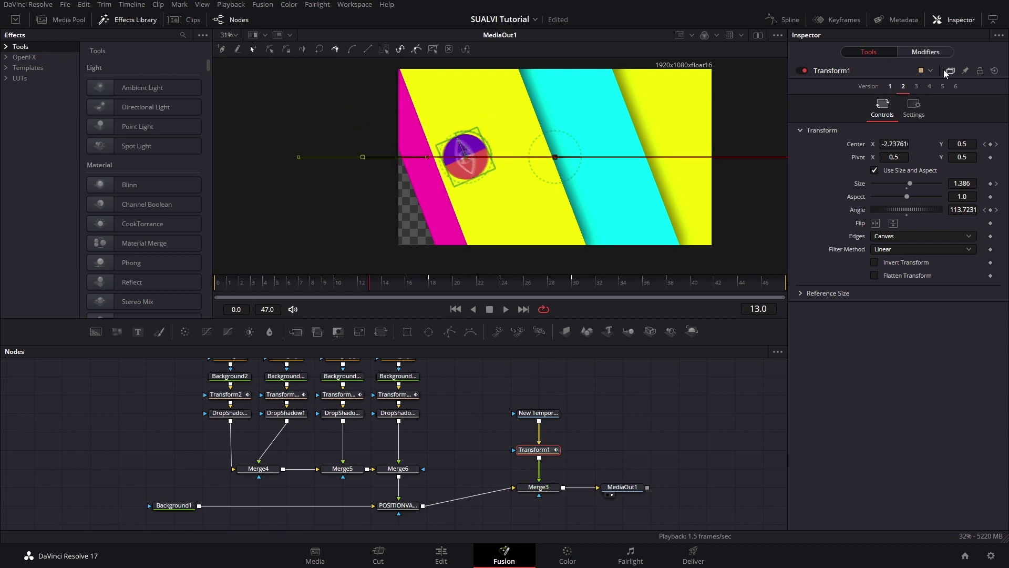
{"action": "left_click", "coordinate": [918, 86]}
{"action": "left_click", "coordinate": [903, 90]}
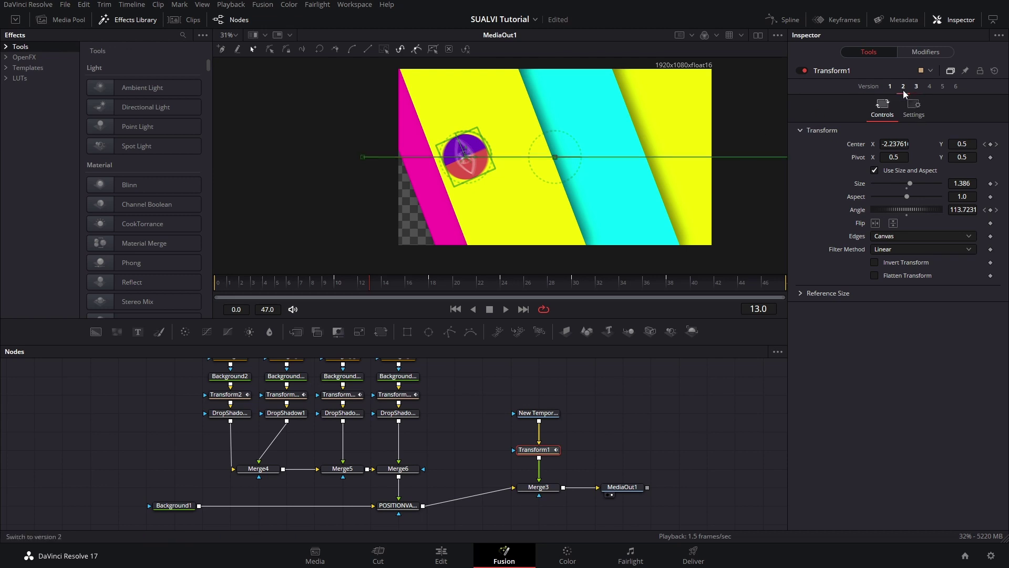